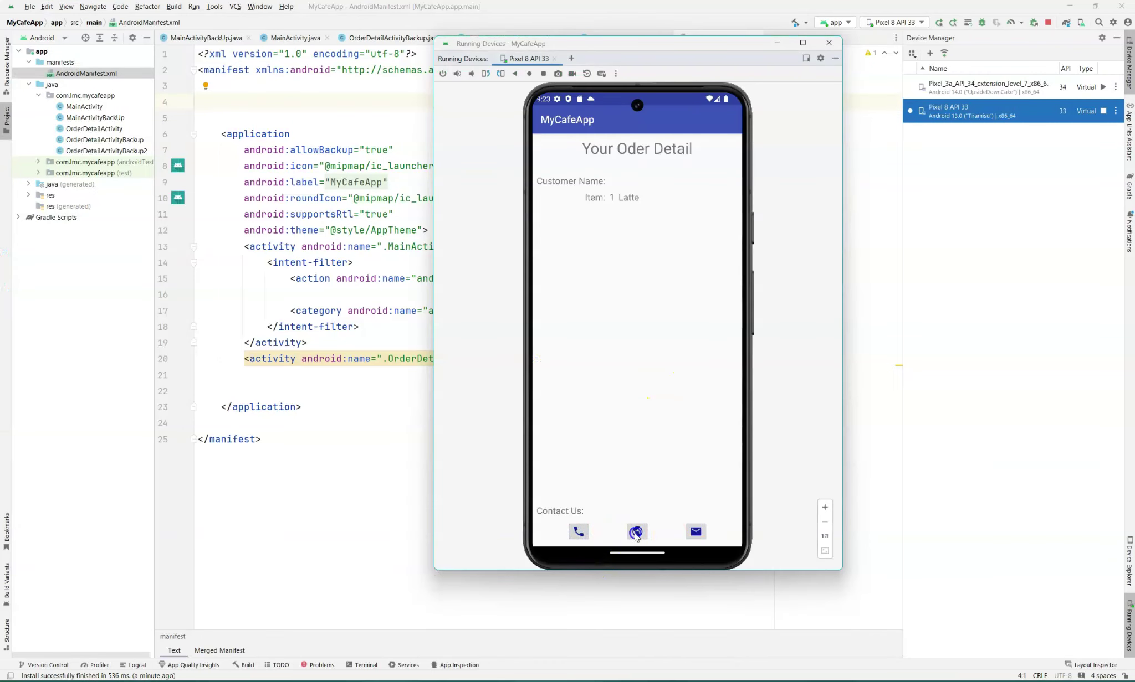
Step: Test the app's email button, dismiss its share chooser, and bring up the package visibility guide
click(690, 532)
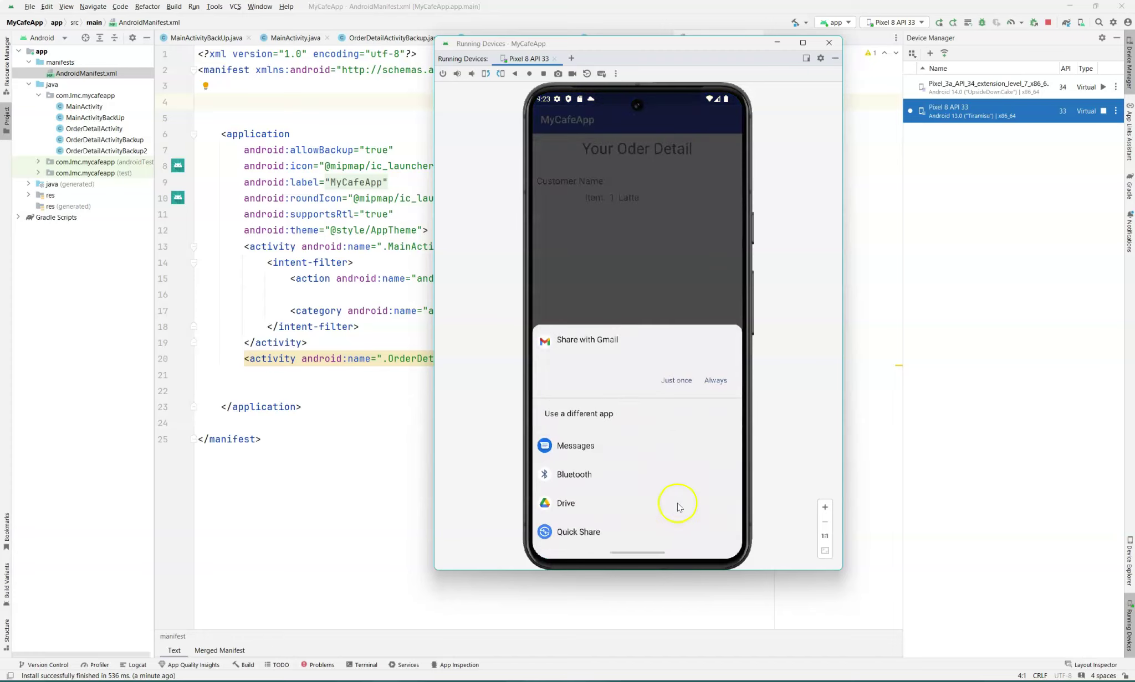
click(625, 283)
click(267, 420)
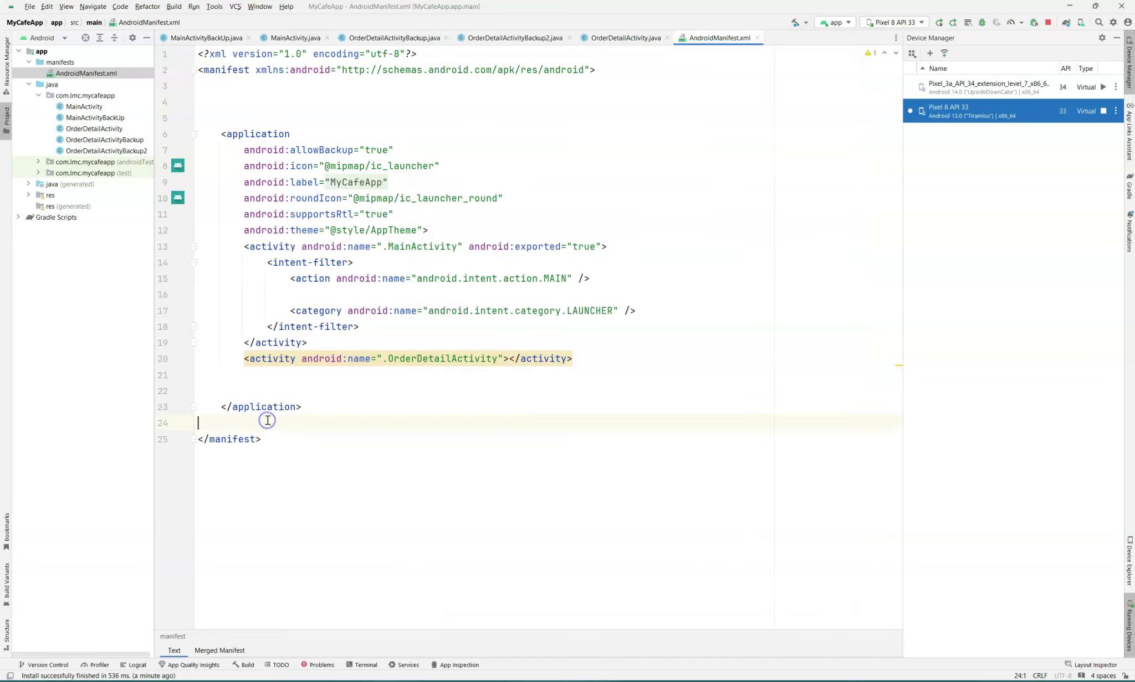
click(313, 432)
key(alt+Tab)
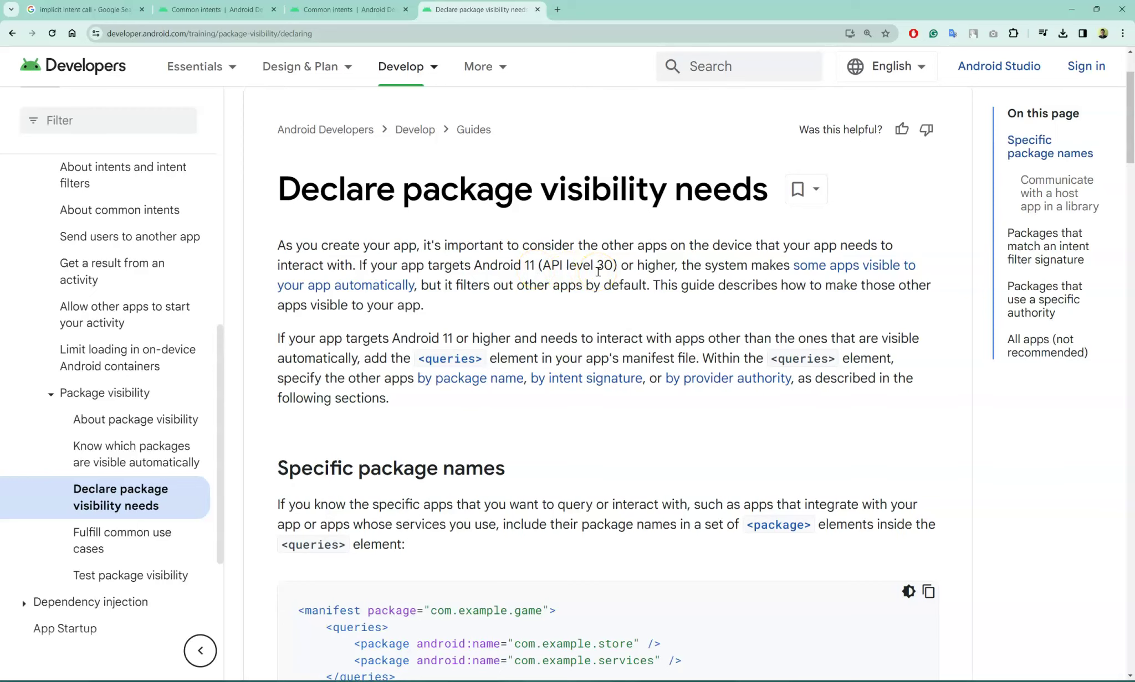
scroll(597, 270, down, 2)
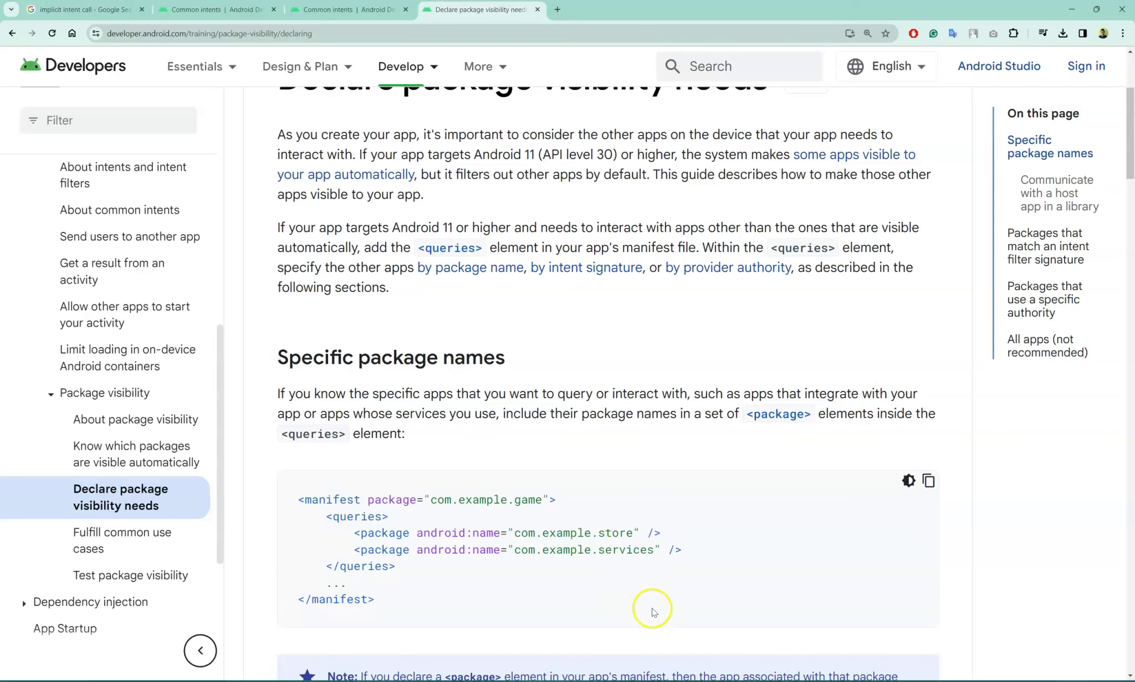
Step: Read the guide's <queries> manifest example, then go back to the manifest in Android Studio
click(660, 638)
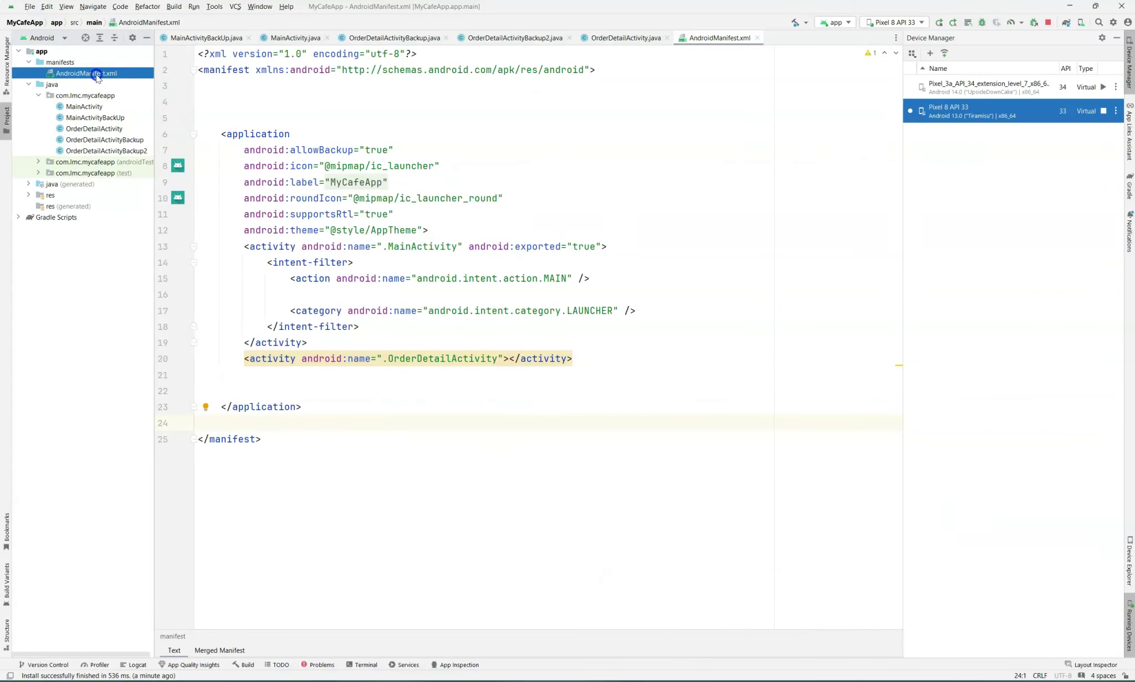
Step: Type a <queries> element on line 4 with its auto-generated closing tag and an empty line inside
click(274, 107)
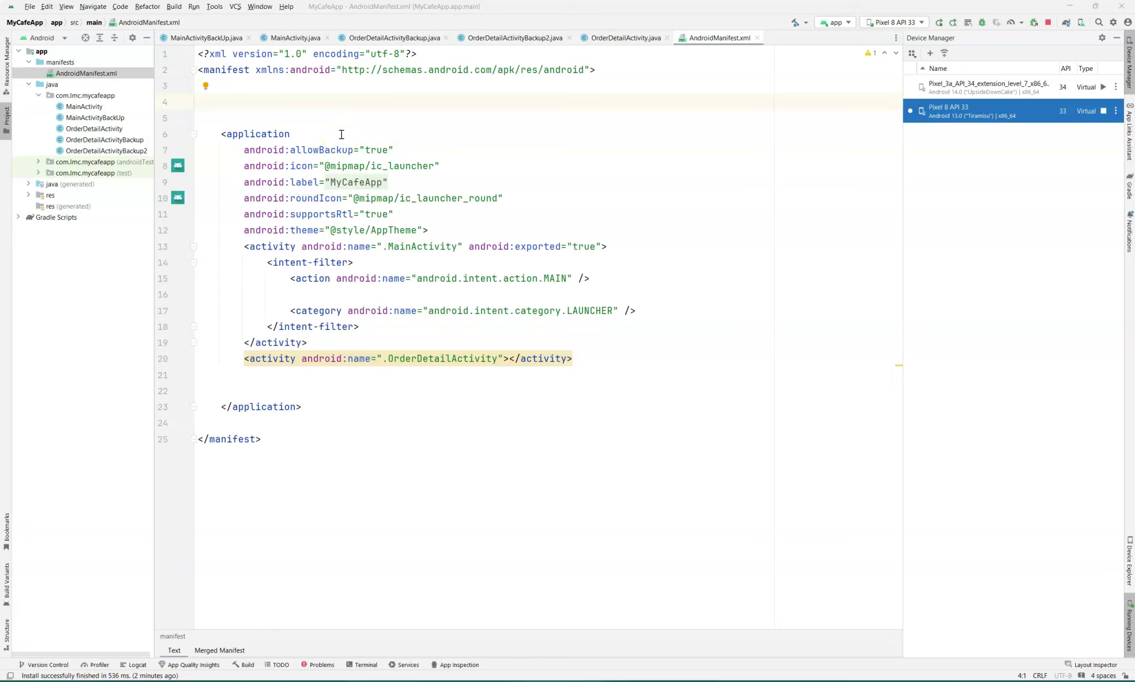
click(380, 99)
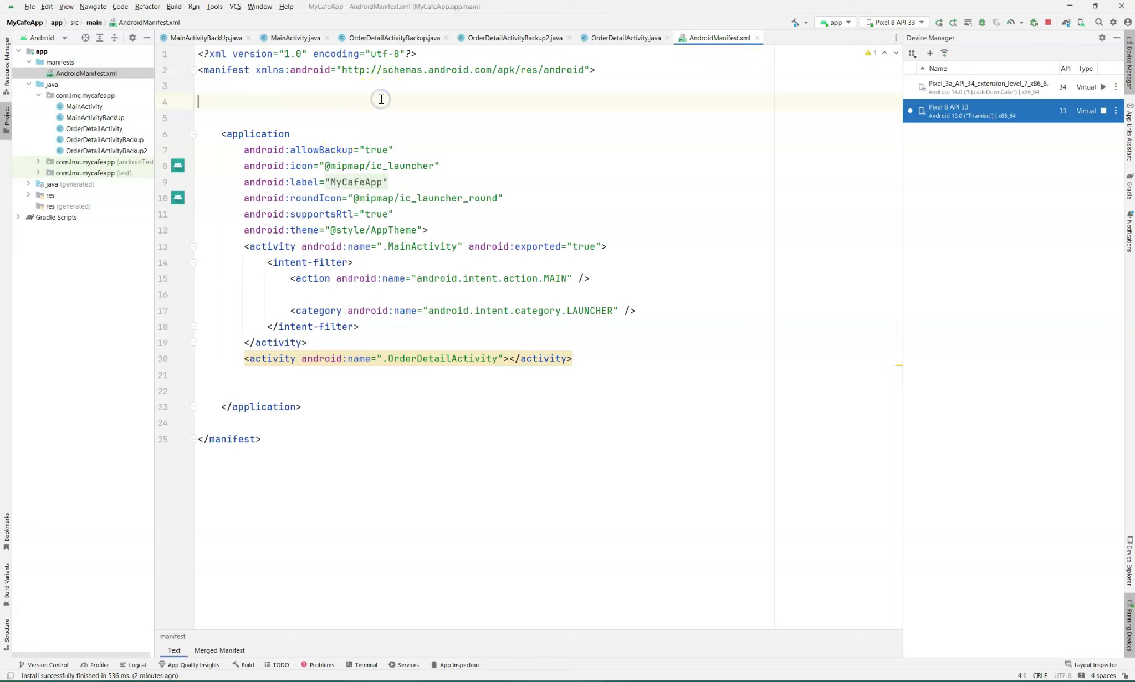
text(<queries)
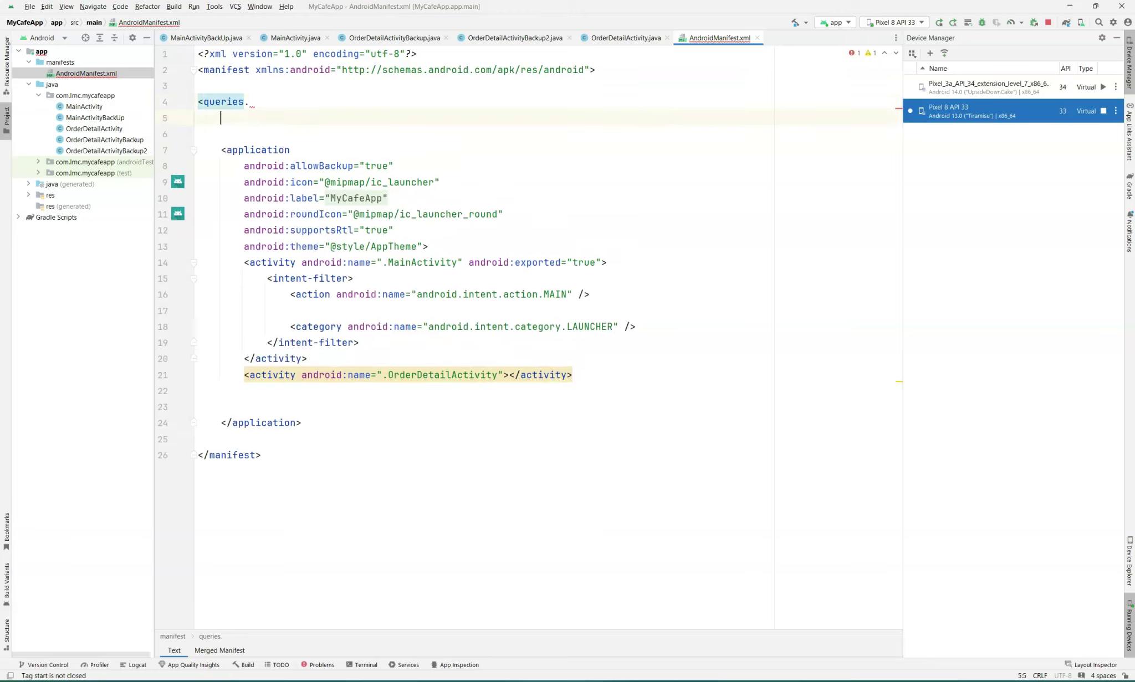
text(>)
key(Return)
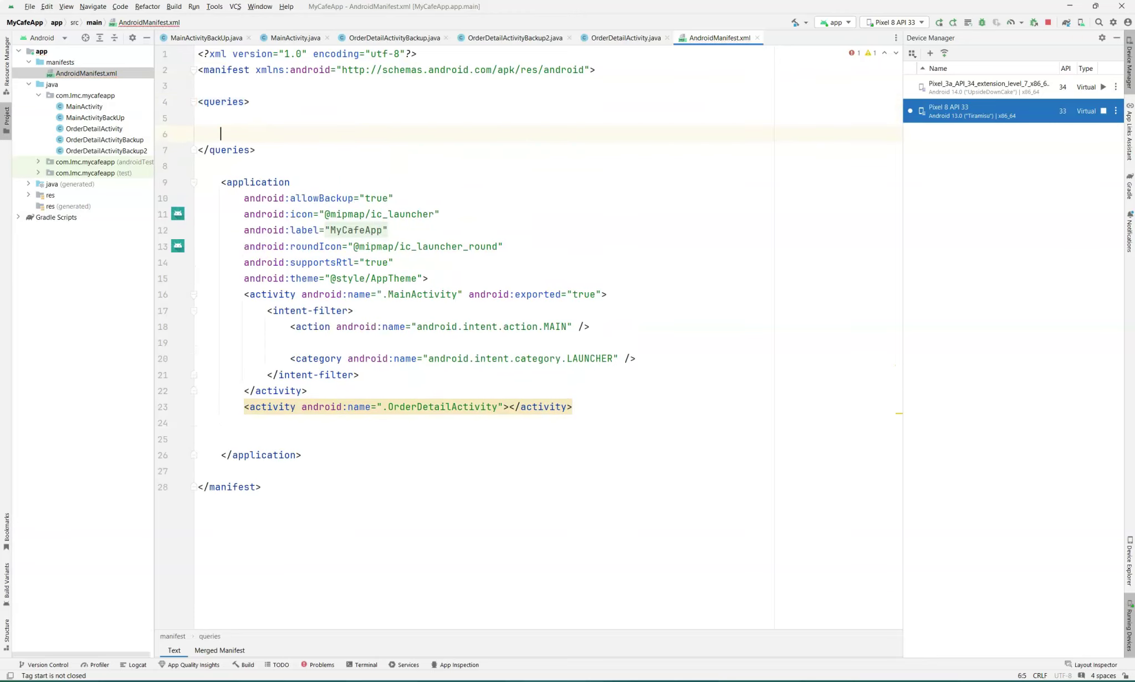
key(Return)
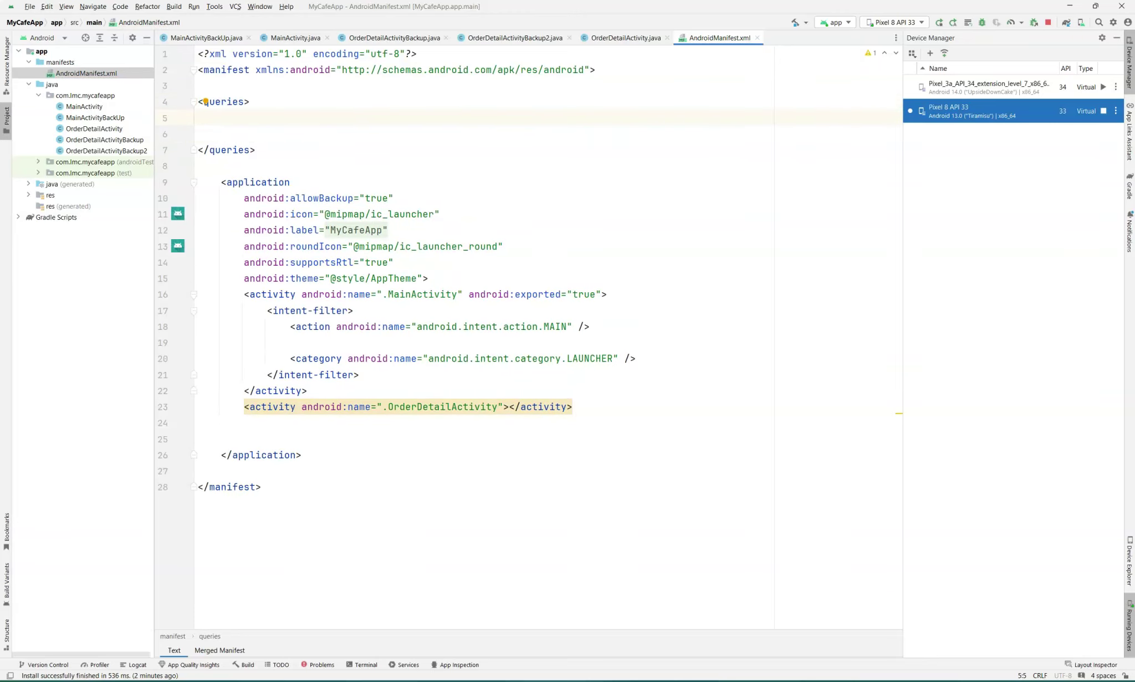
text(<in)
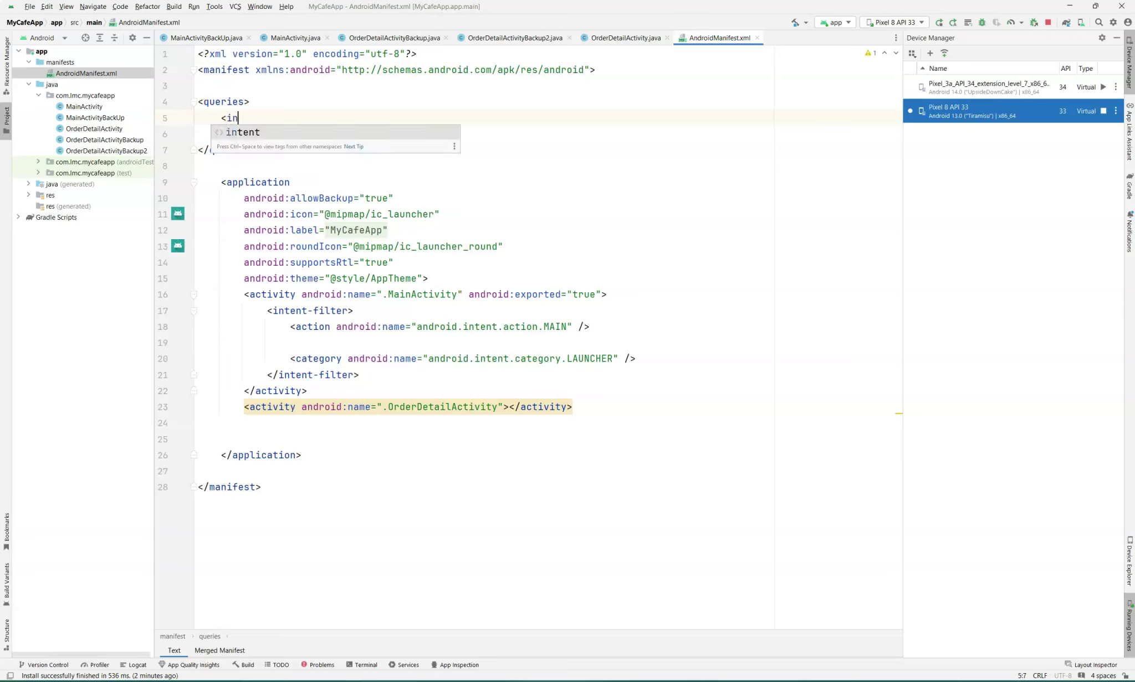
Step: Add an <intent> with an action named android.intent.action.DIAL inside <queries>
key(Tab)
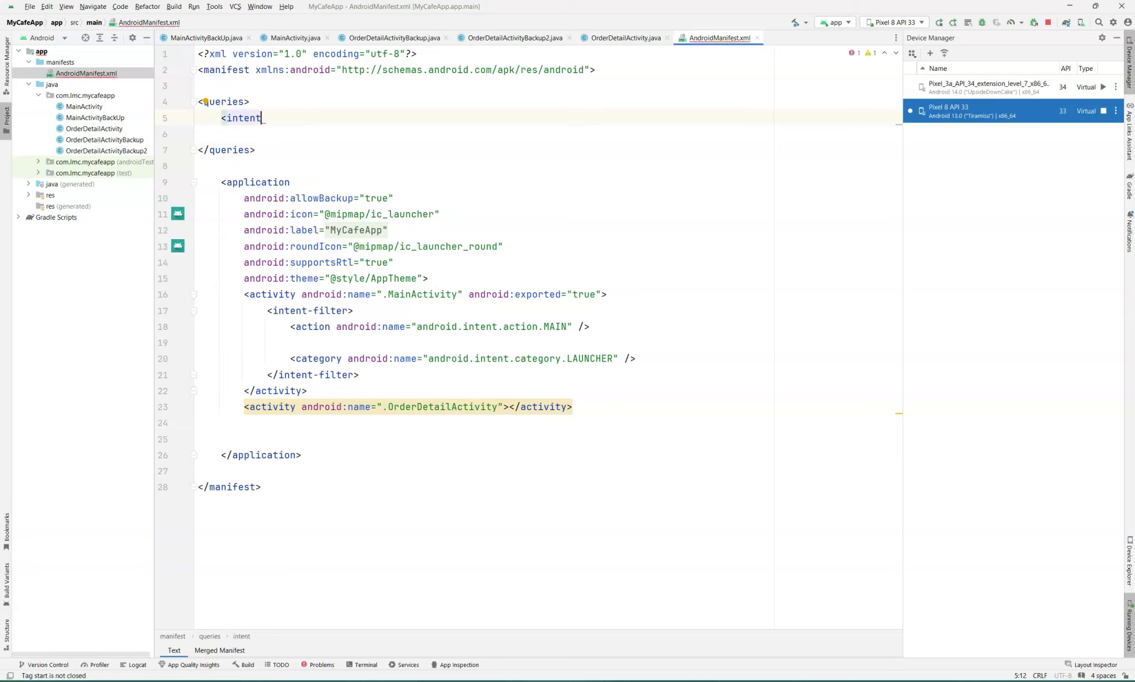
text(>)
key(Return)
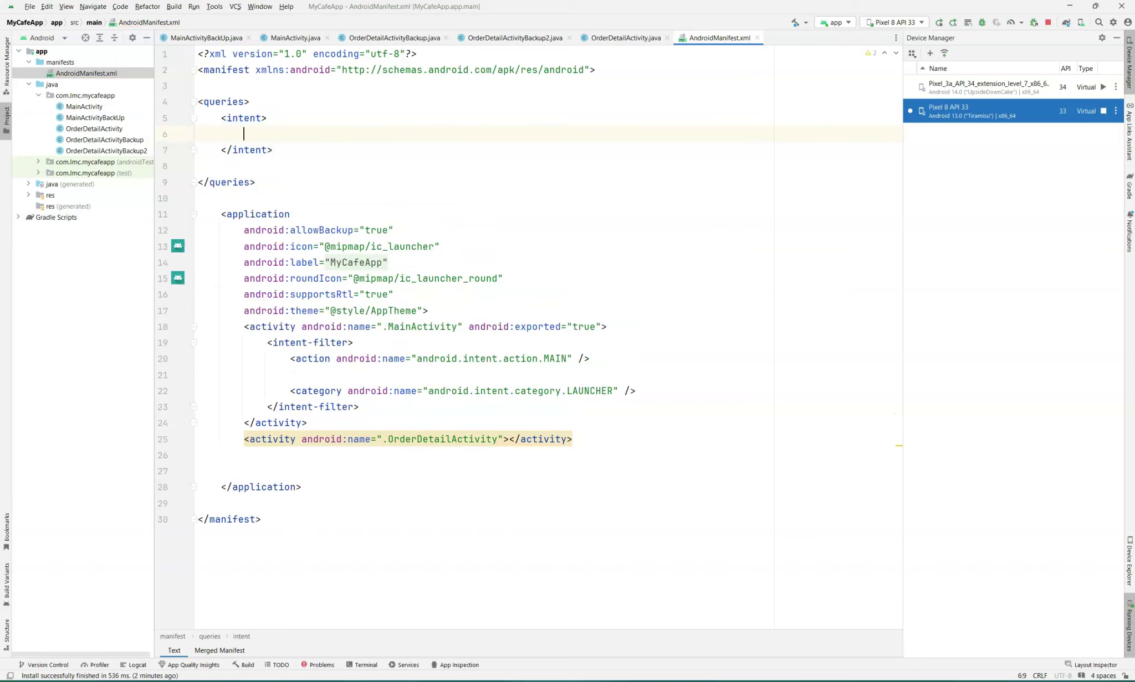
key(Up)
text(<)
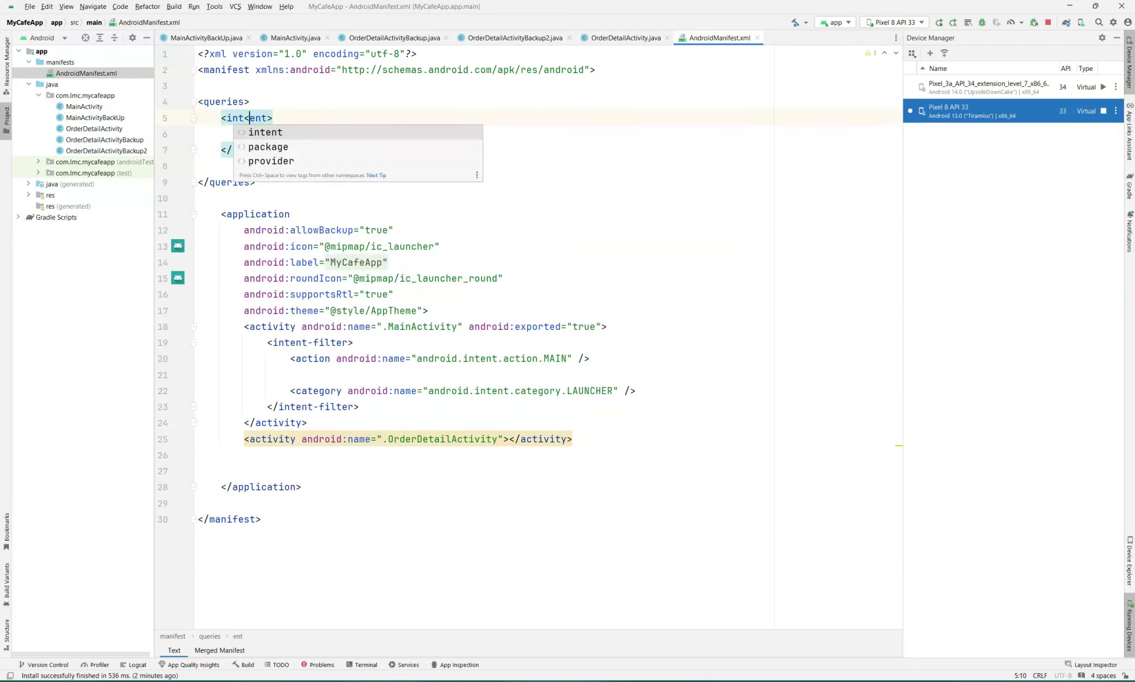
key(BackSpace)
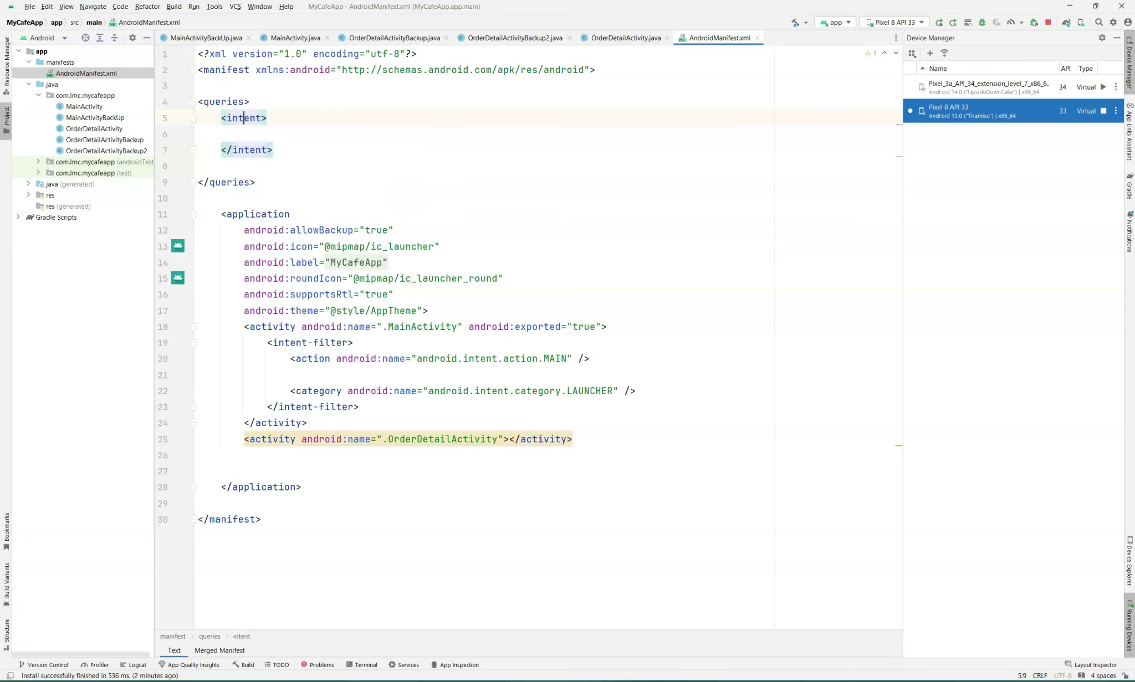
key(Return)
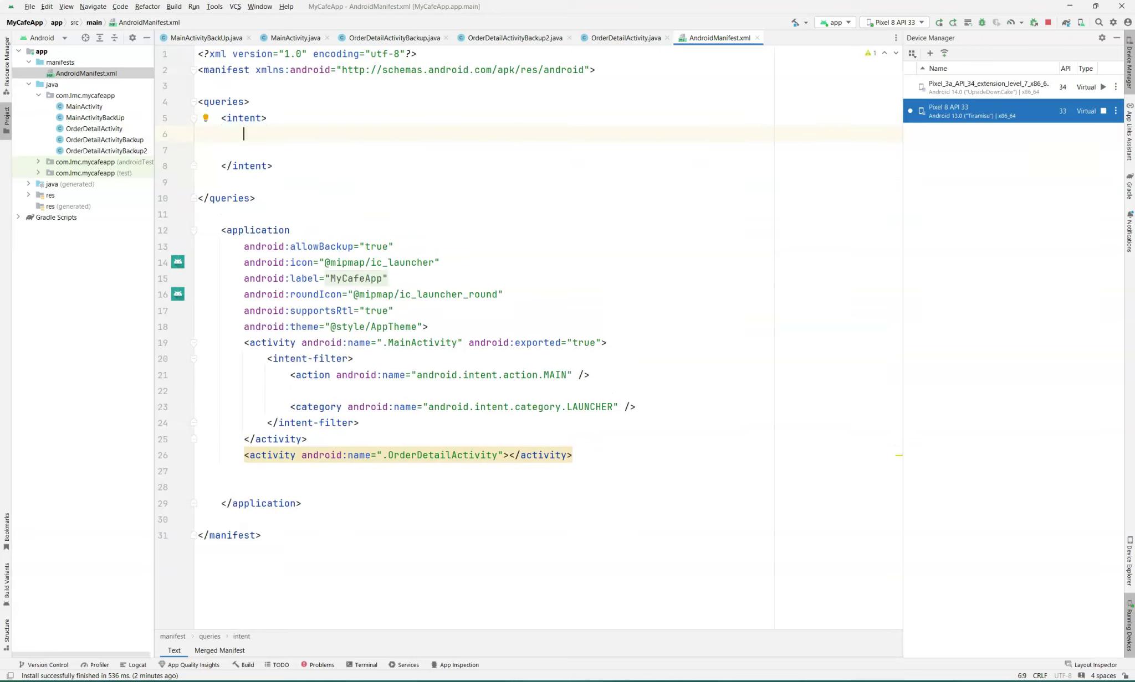
text(<action)
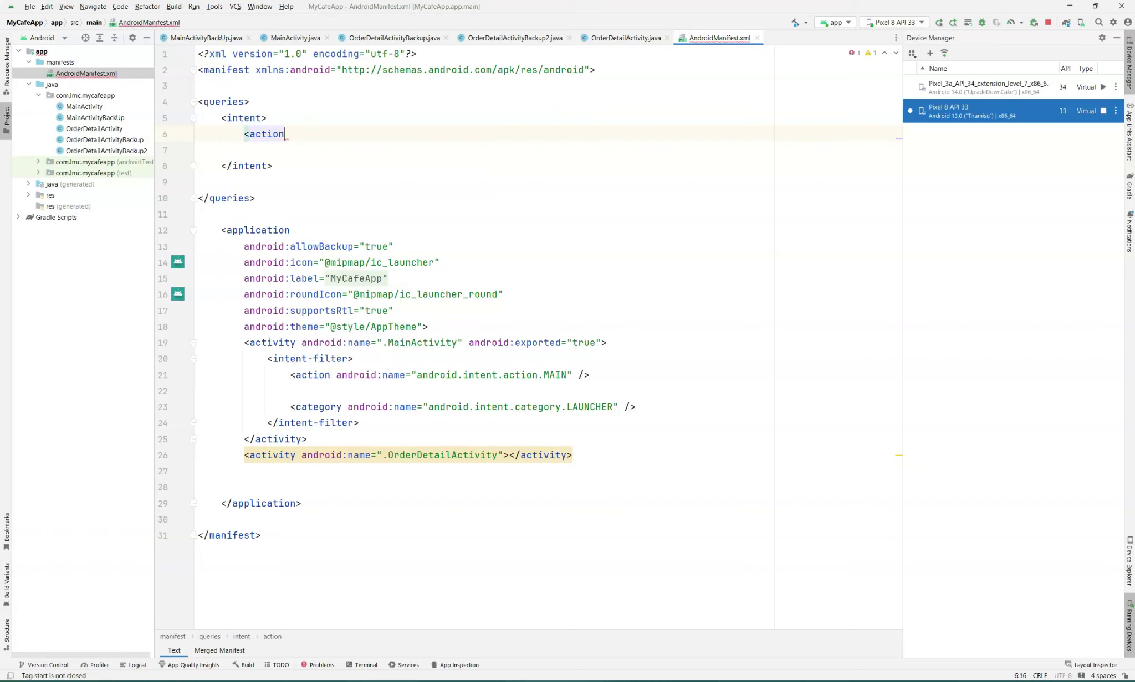
text( a)
key(Tab)
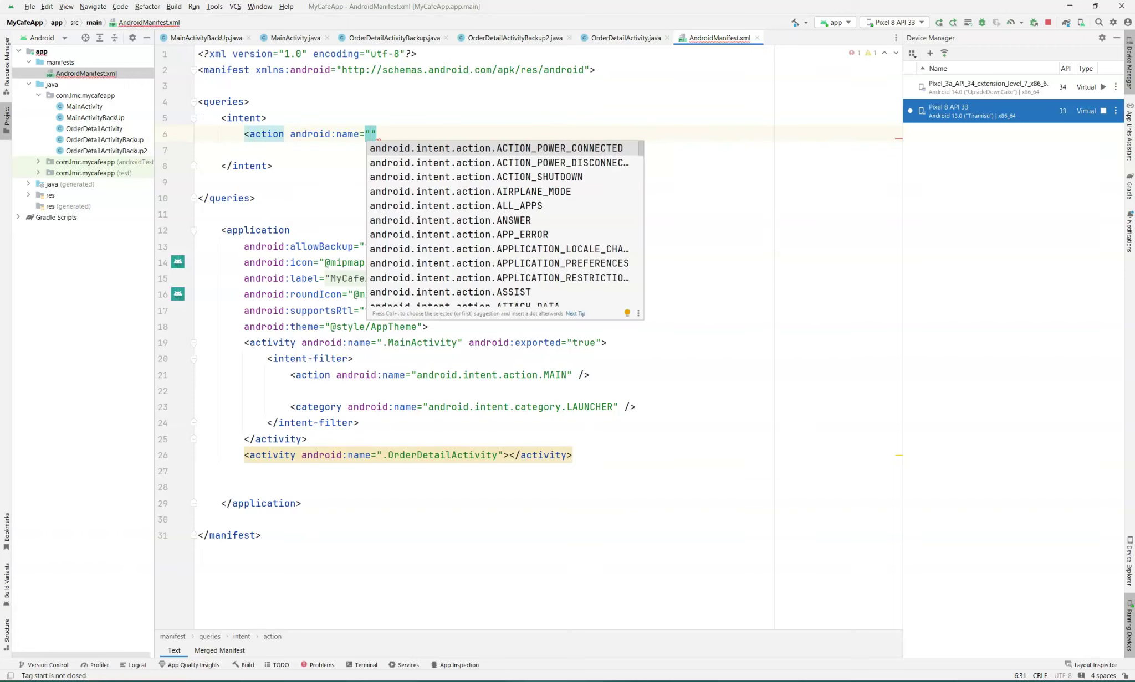
key(Down)
key(Down)
key(Down)
key(Down)
key(Down)
key(Down)
key(Down)
key(Down)
key(Down)
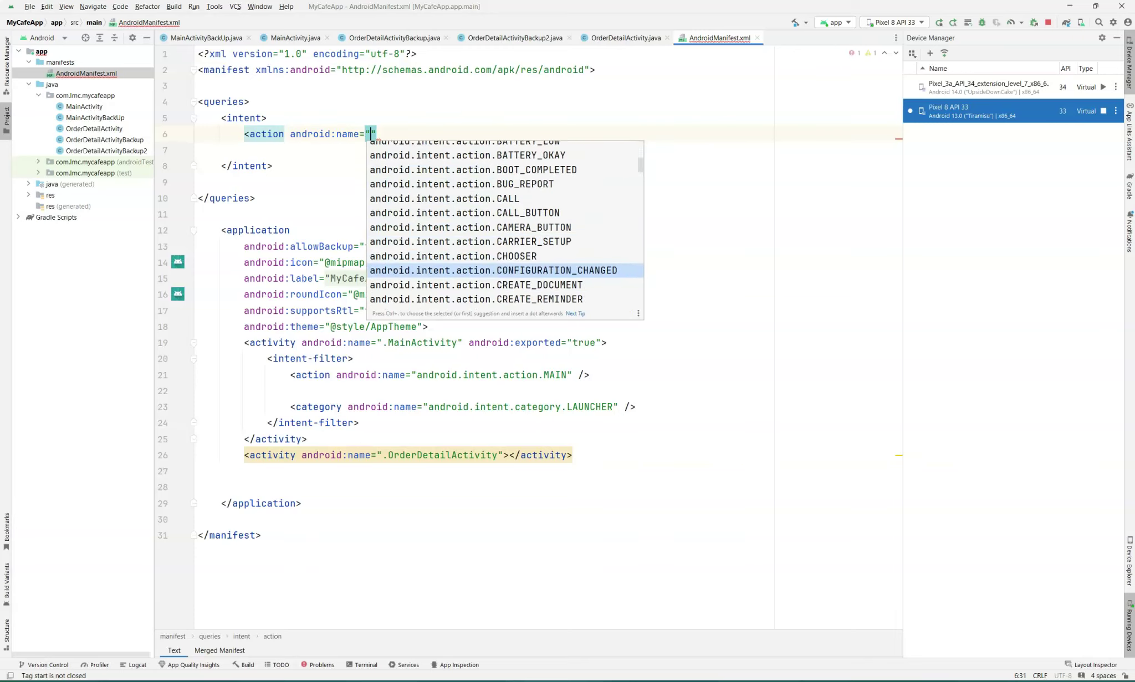
key(Down)
key(Down)
key(Down)
key(Down)
key(Down)
key(Down)
key(Down)
key(Return)
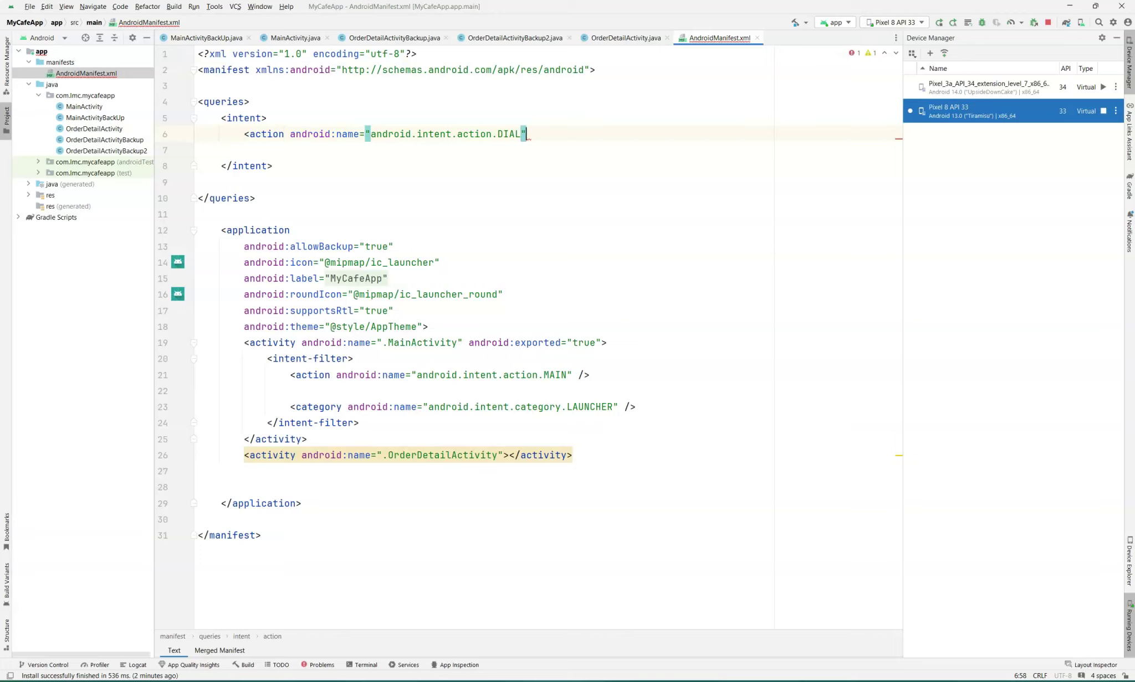
text(/>)
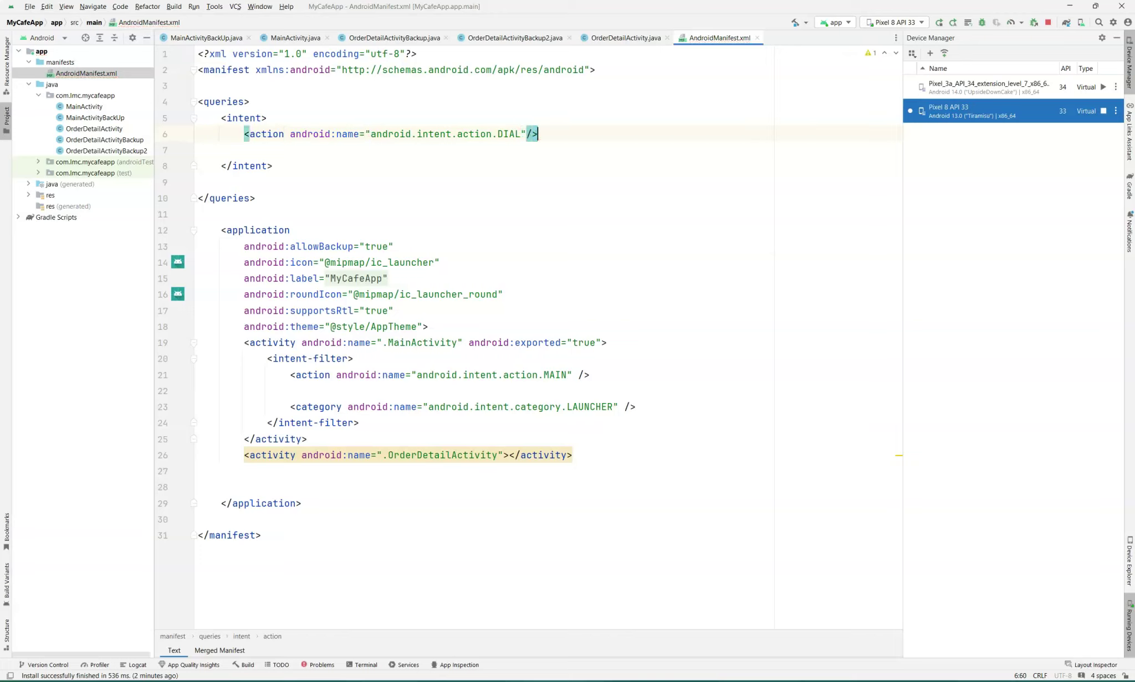
click(302, 149)
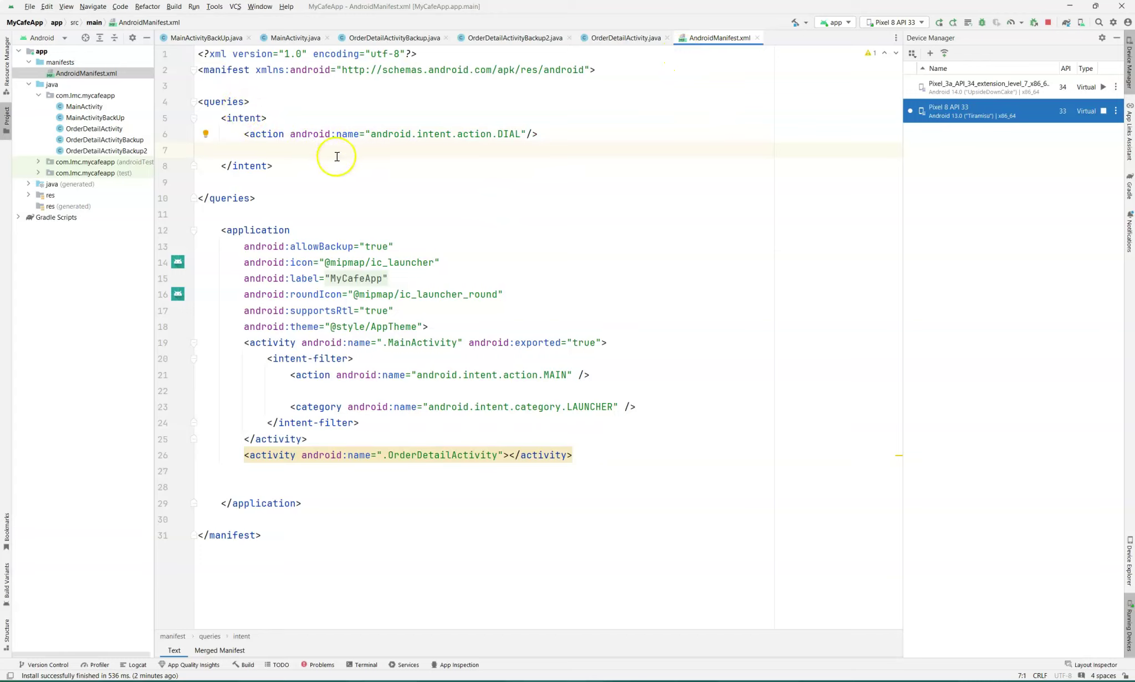
click(938, 23)
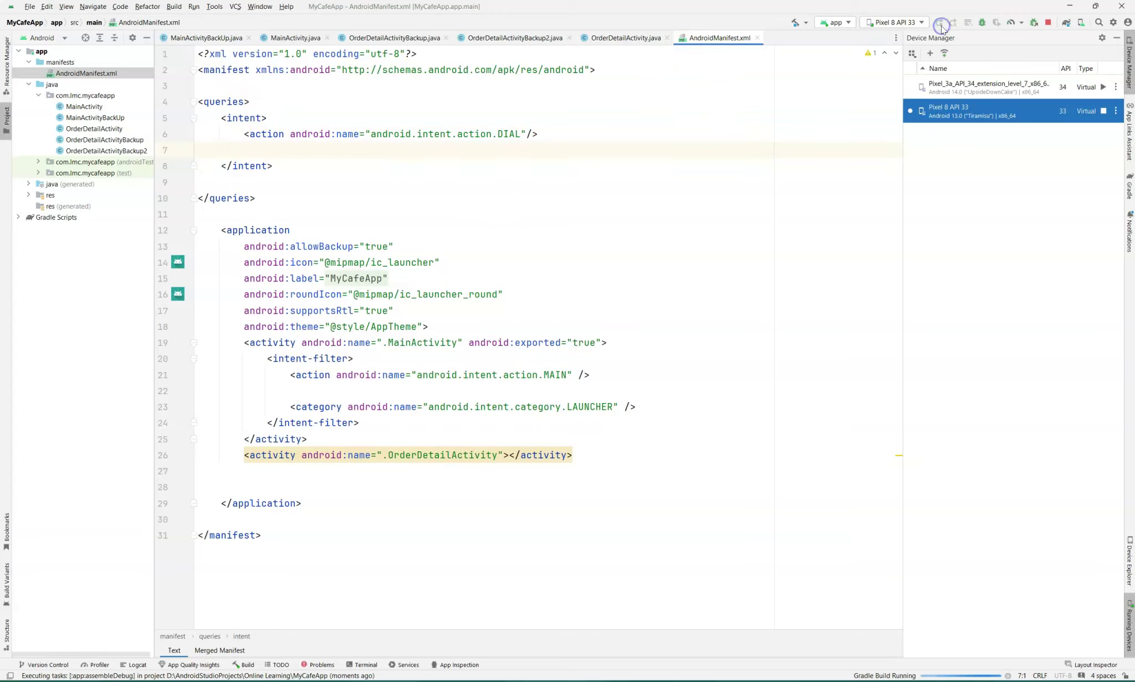
mouse_move(713, 631)
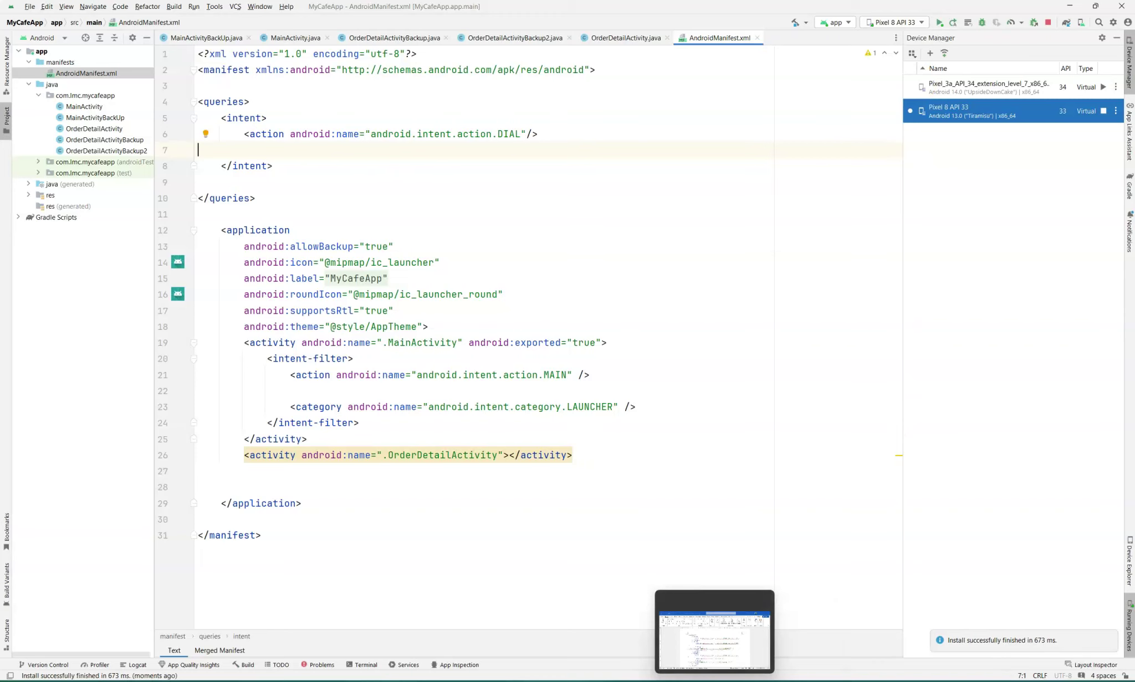
click(757, 624)
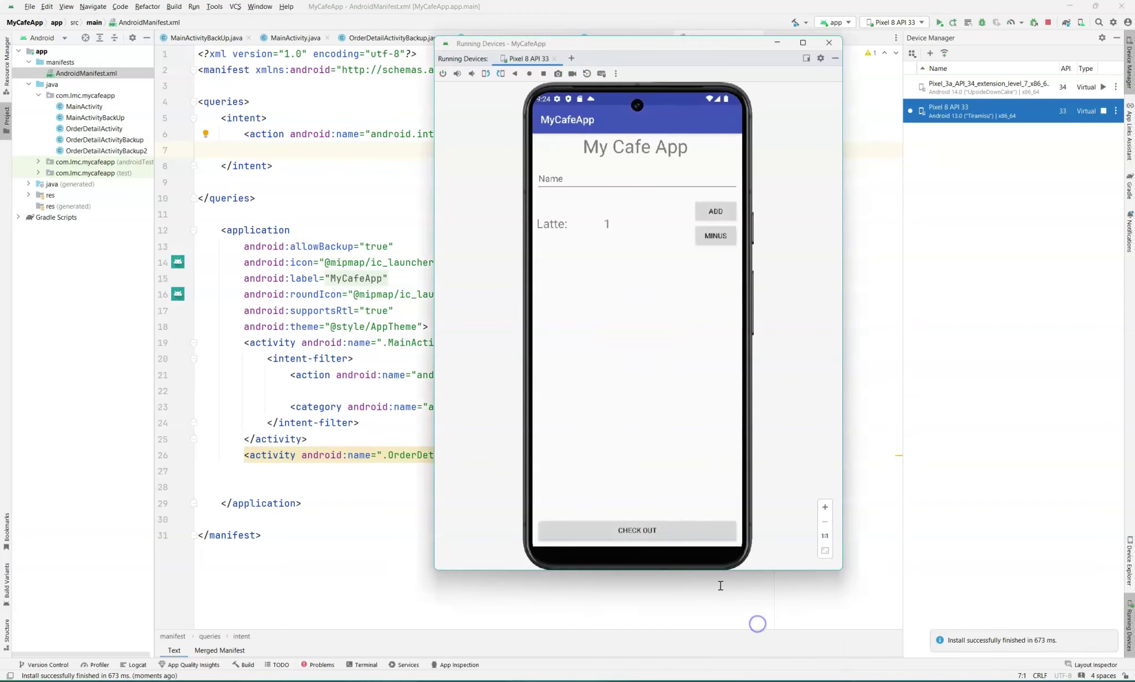
click(637, 529)
click(584, 532)
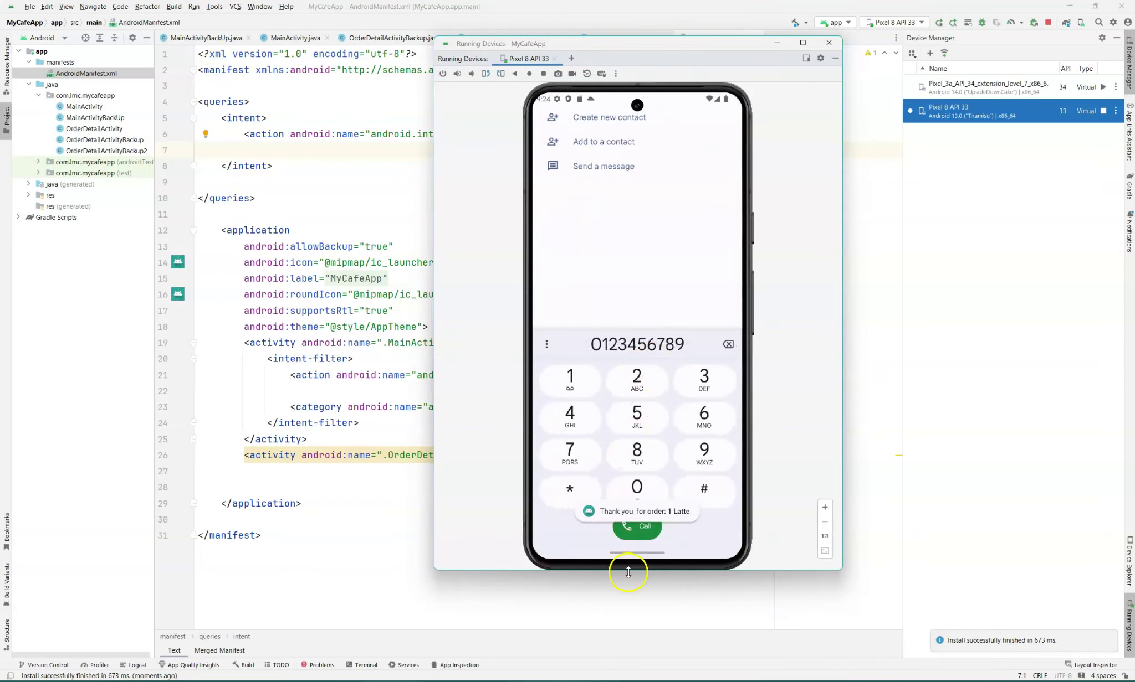
mouse_move(637, 554)
mouse_down()
mouse_move(656, 496)
mouse_move(612, 337)
mouse_up()
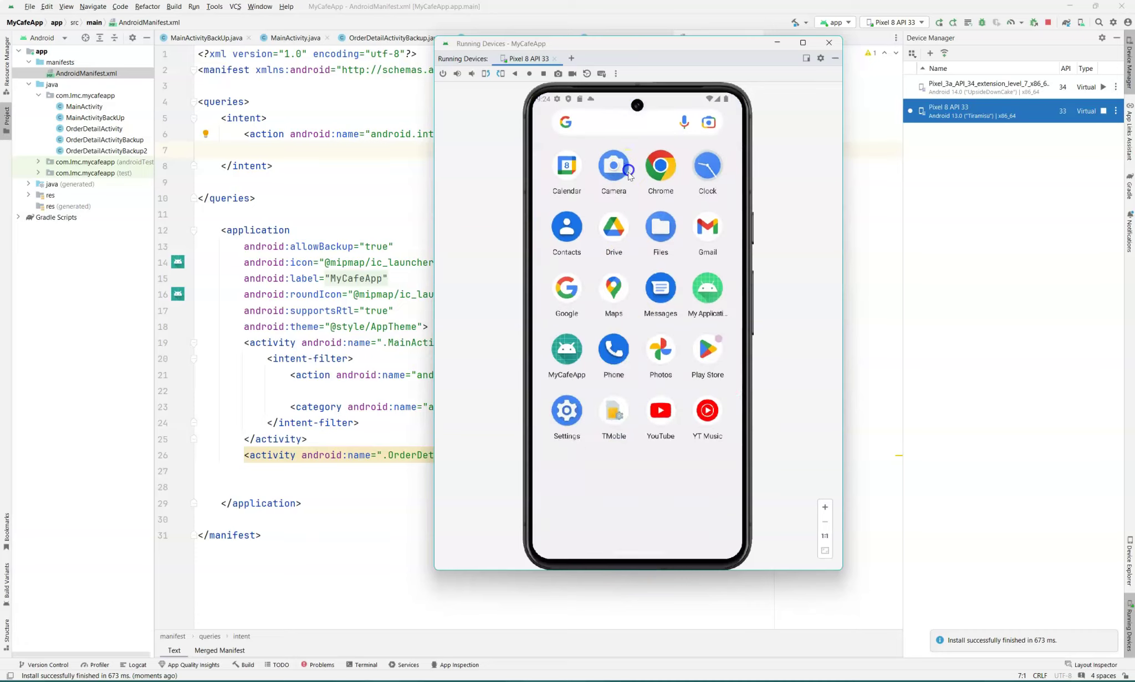
click(577, 352)
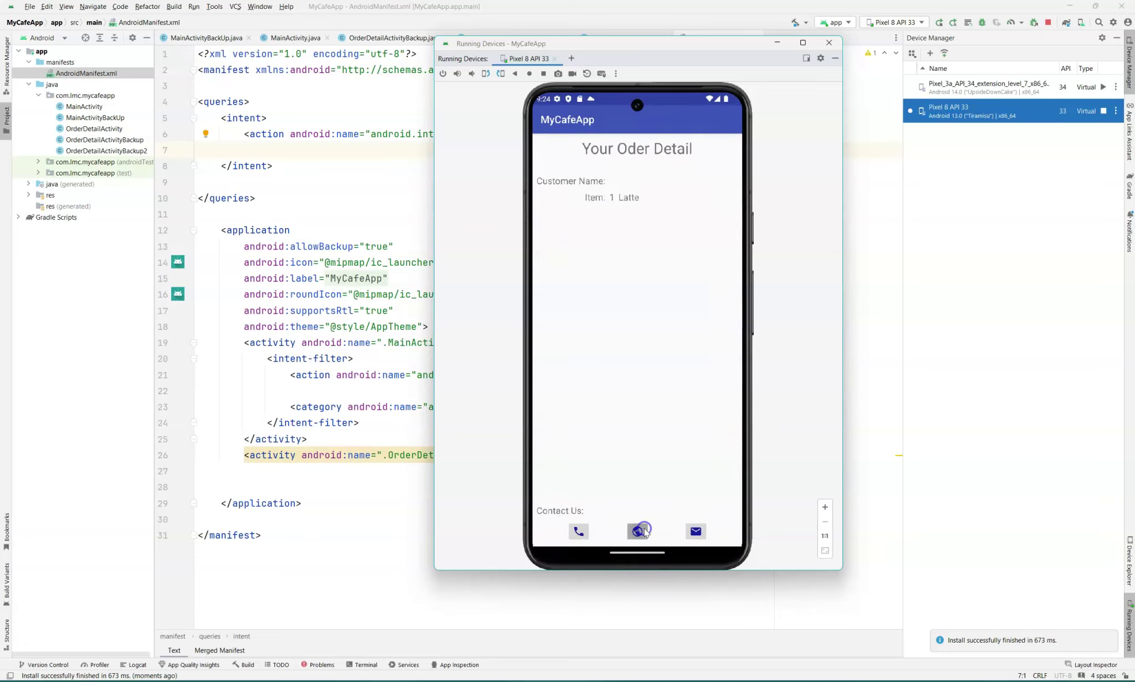
Step: Remove the blank line inside the DIAL intent and add blank lines after its </intent>
click(358, 208)
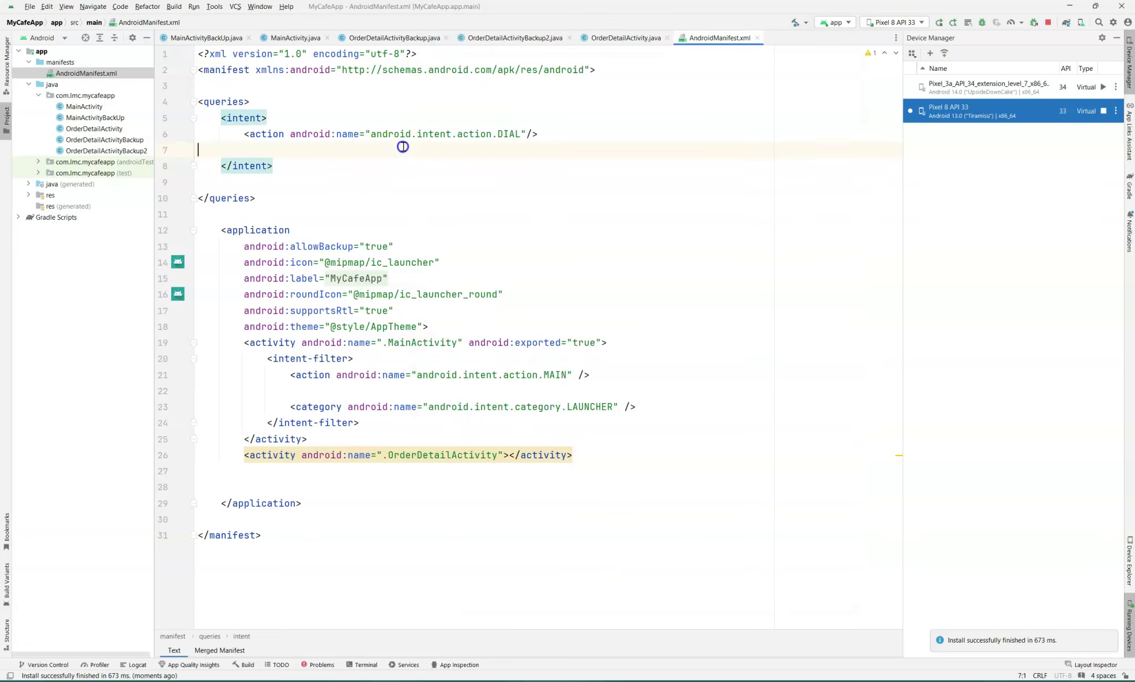
key(Delete)
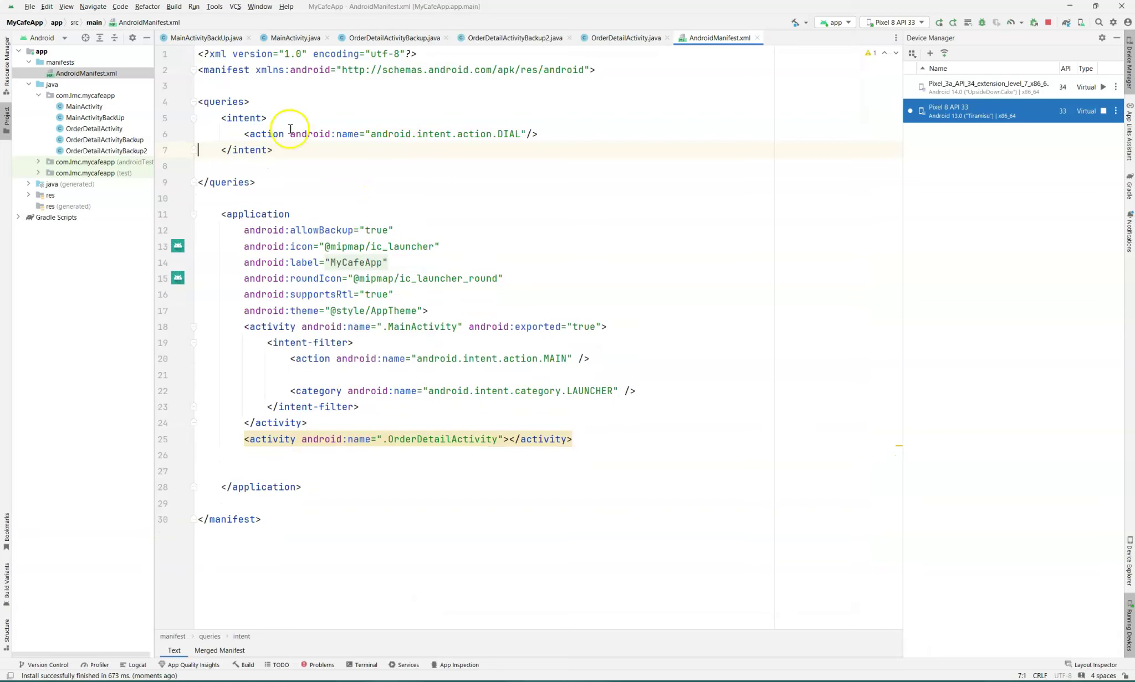
click(275, 150)
key(Return)
key(Return)
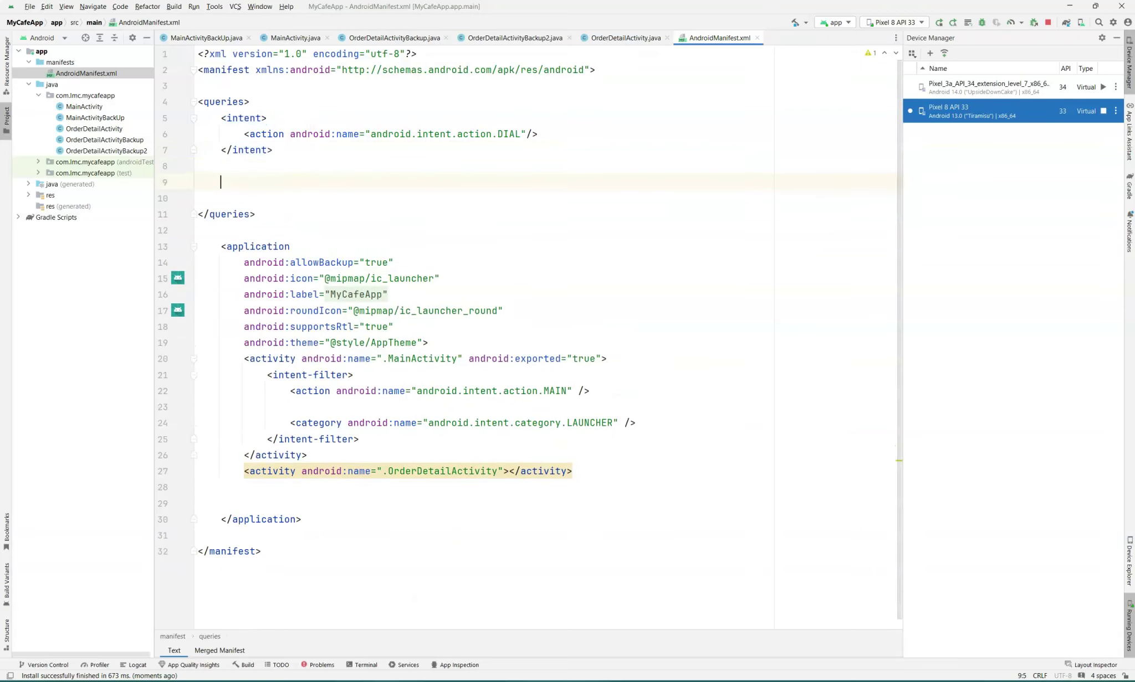
key(Up)
click(747, 636)
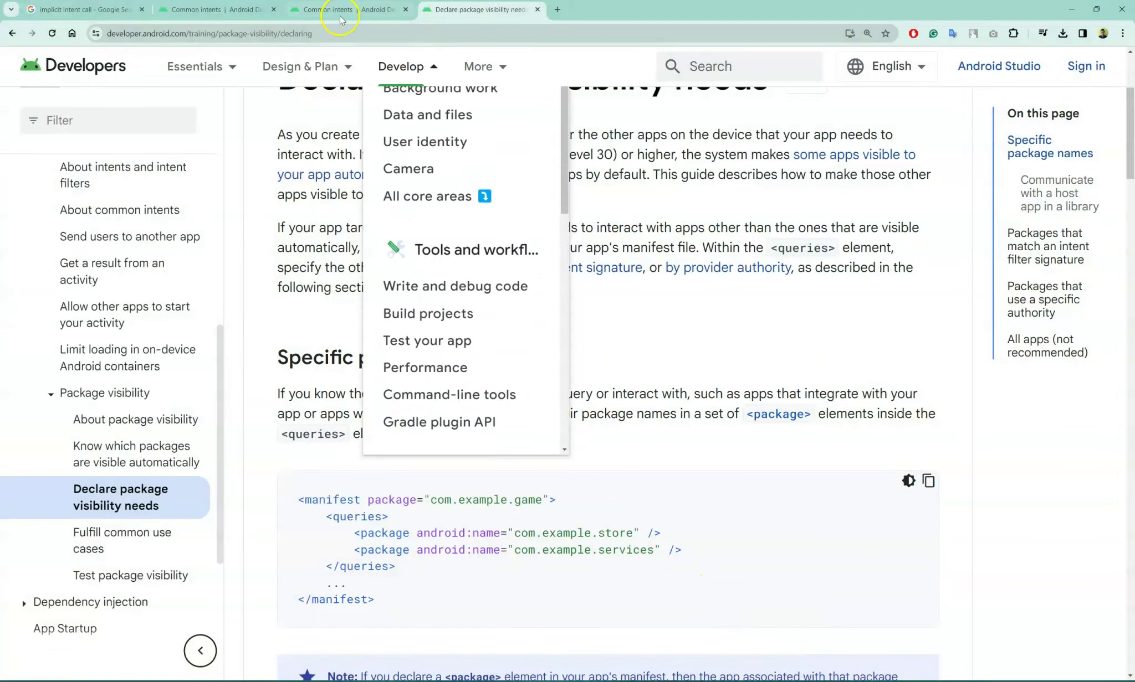
Step: Copy the VIEW, data, DEFAULT and BROWSABLE lines from the 'Load a web URL' example intent filter
click(350, 9)
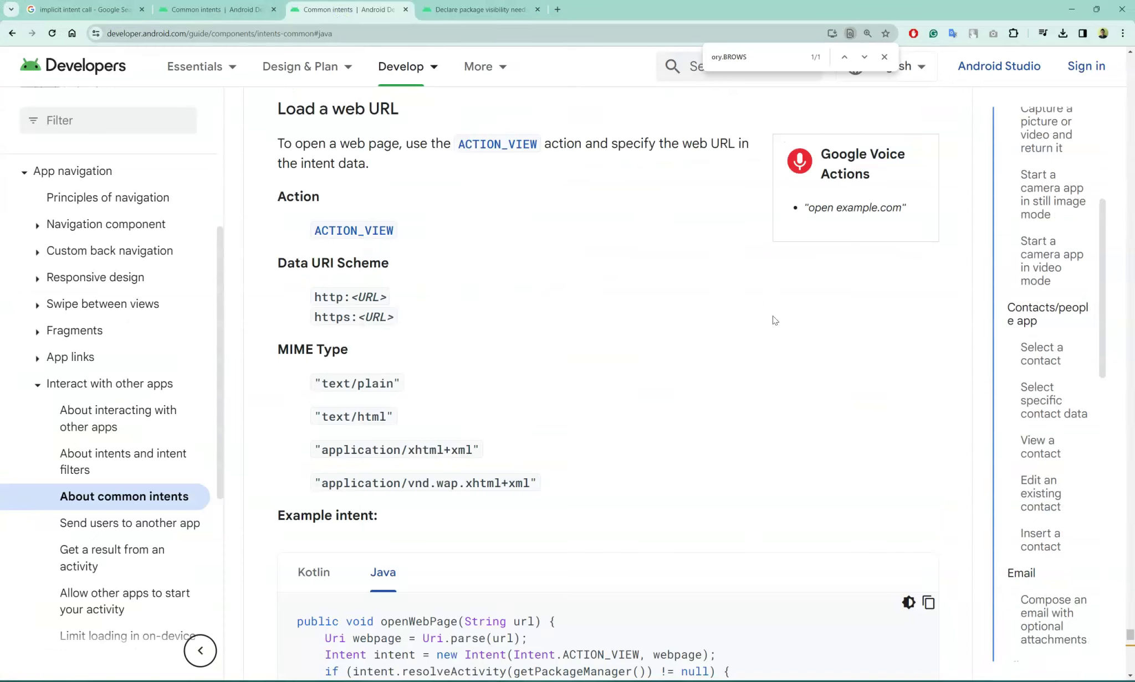
scroll(773, 320, down, 3)
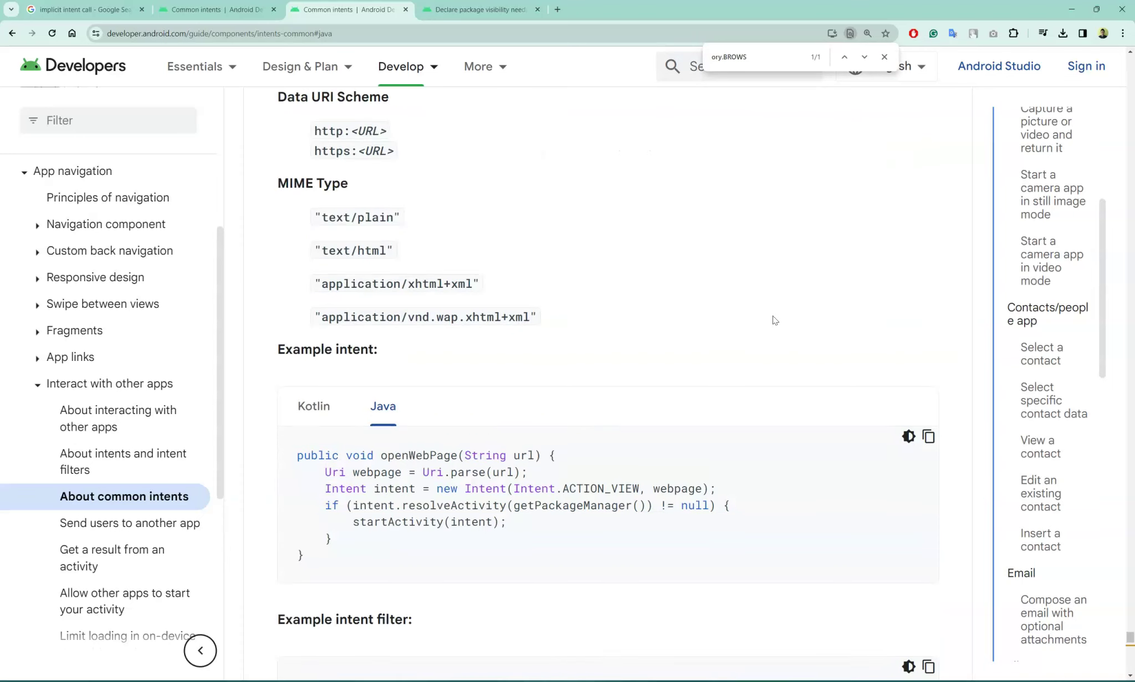
scroll(773, 320, down, 3)
scroll(773, 321, down, 1)
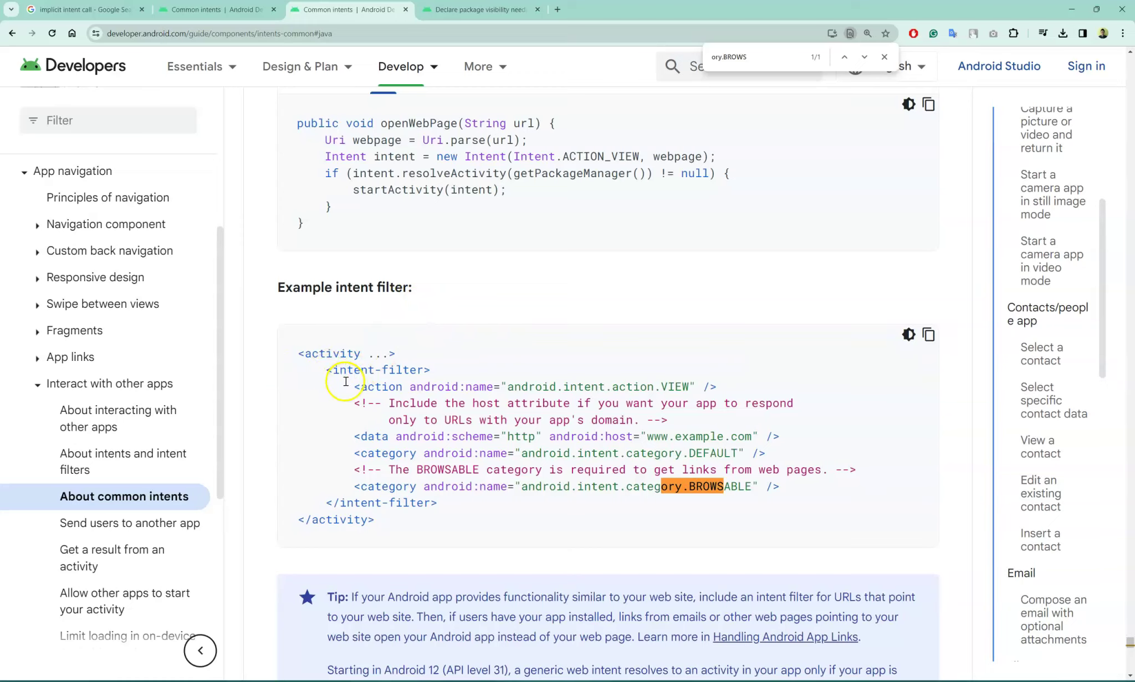
mouse_move(354, 387)
mouse_down()
mouse_move(766, 463)
mouse_move(794, 481)
mouse_up()
key(ctrl+c)
key(alt+Tab)
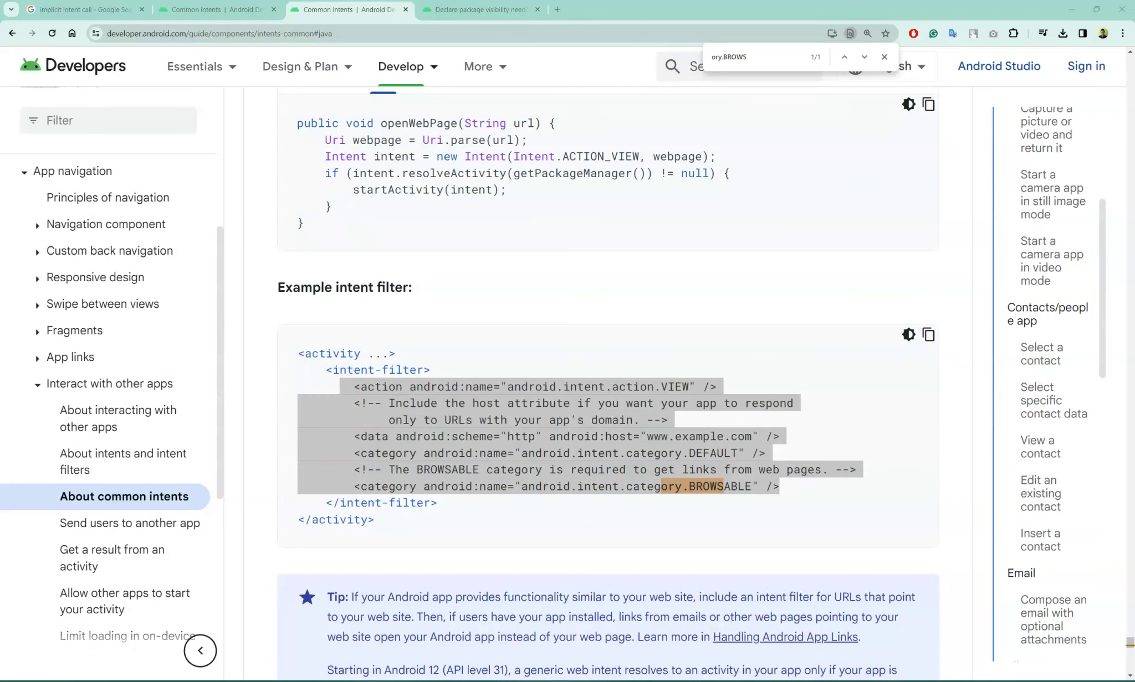
Step: Add a new <intent> below the DIAL intent and paste the copied VIEW filter lines into it
mouse_move(644, 659)
click(661, 636)
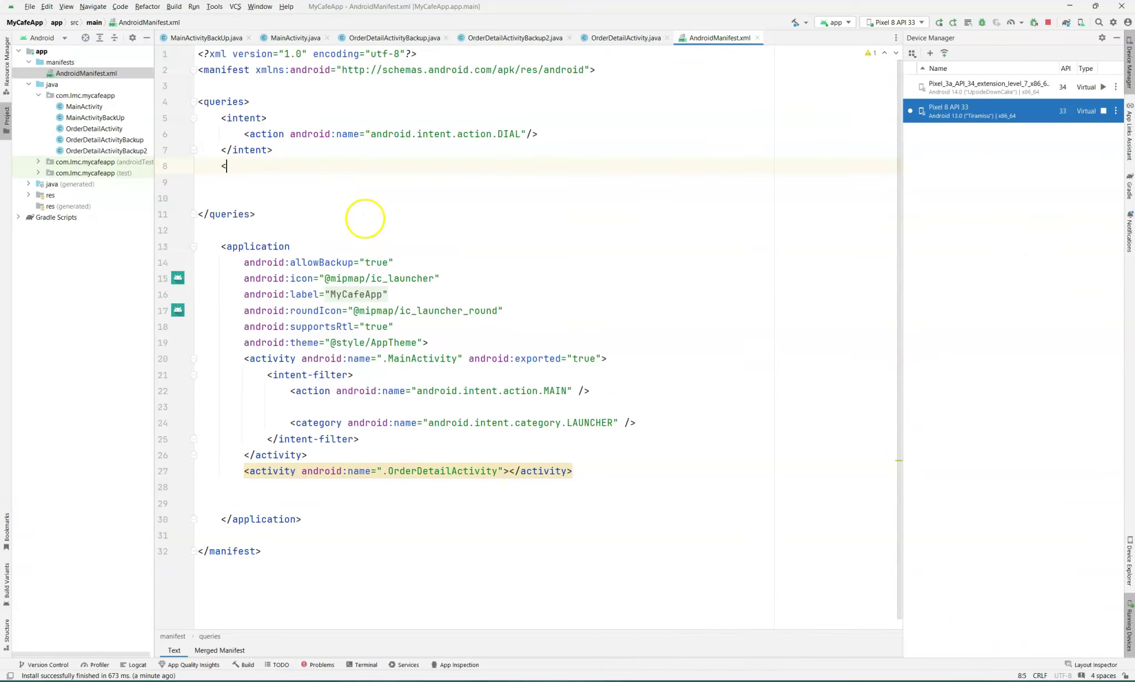
text(intent)
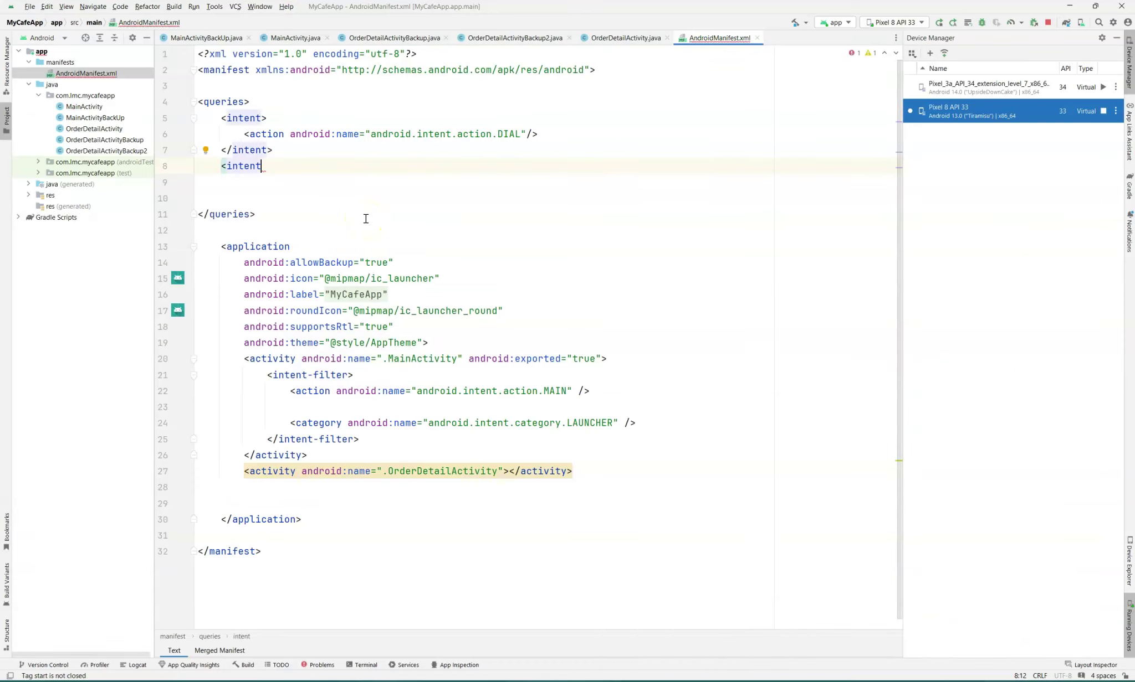
text(>)
key(Return)
key(ctrl+v)
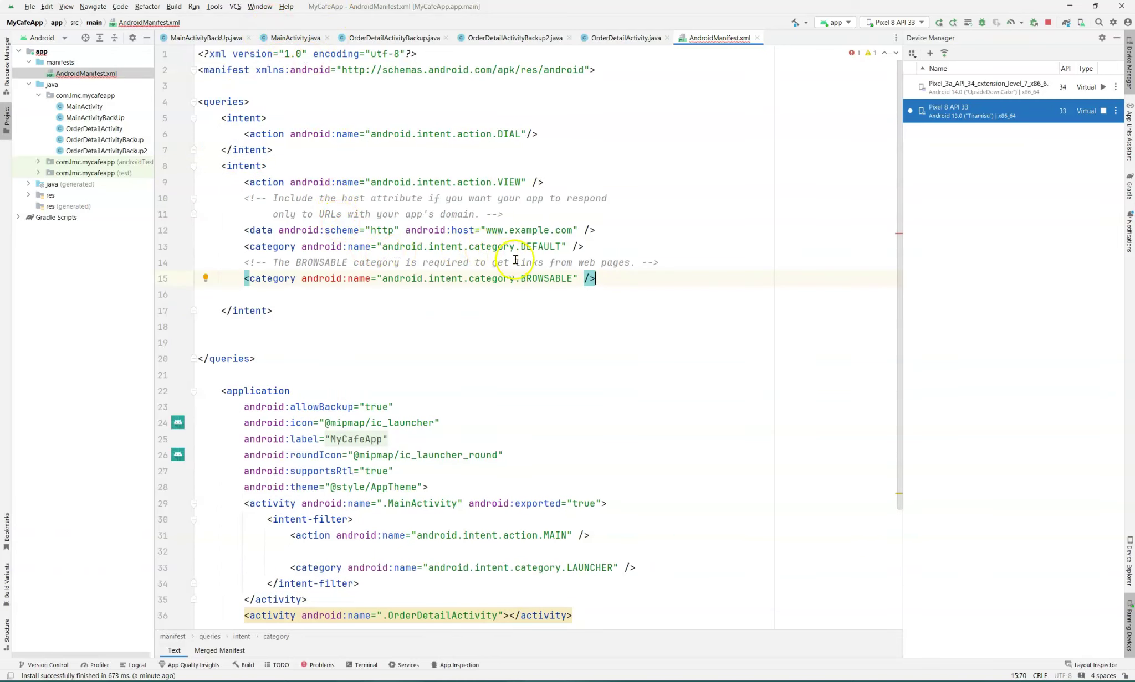
Step: Replace the DEFAULT category with BROWSABLE and delete the comment and duplicate category lines
double_click(540, 279)
key(ctrl+c)
double_click(539, 247)
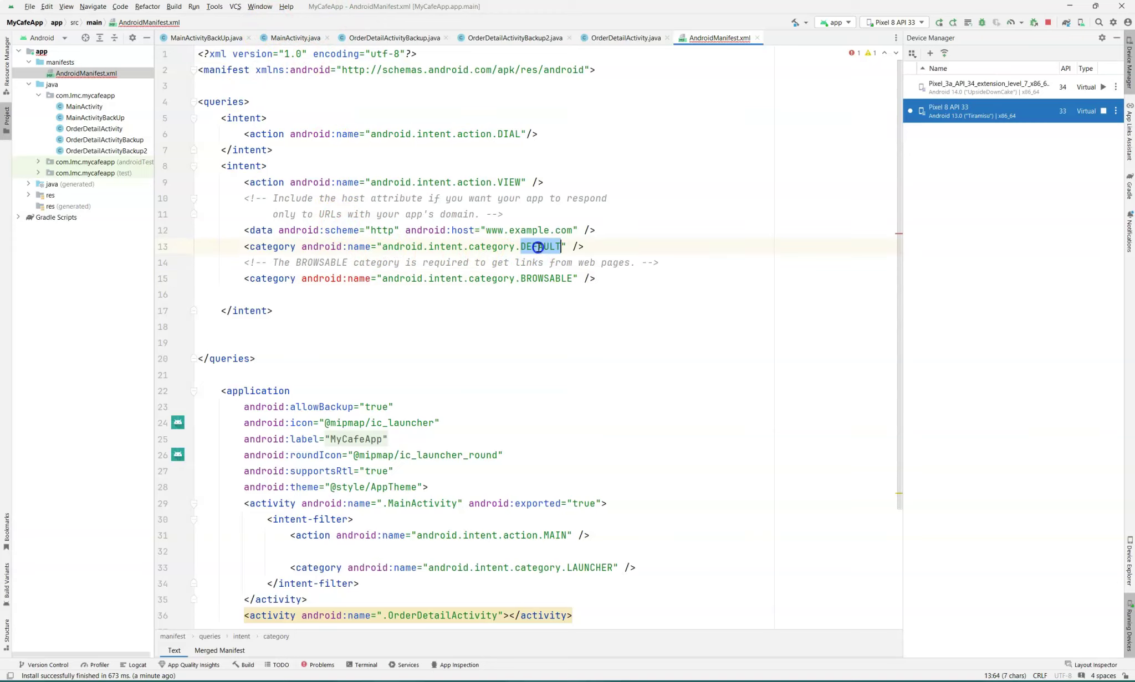
key(ctrl+v)
click(554, 279)
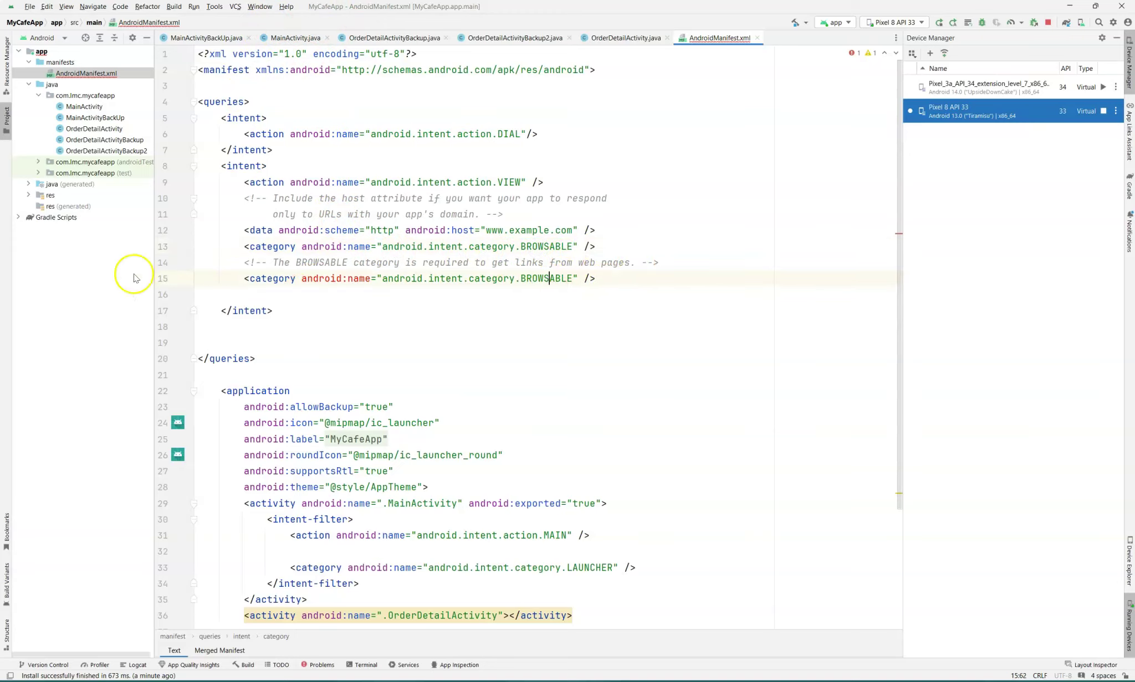
drag(209, 265, 617, 275)
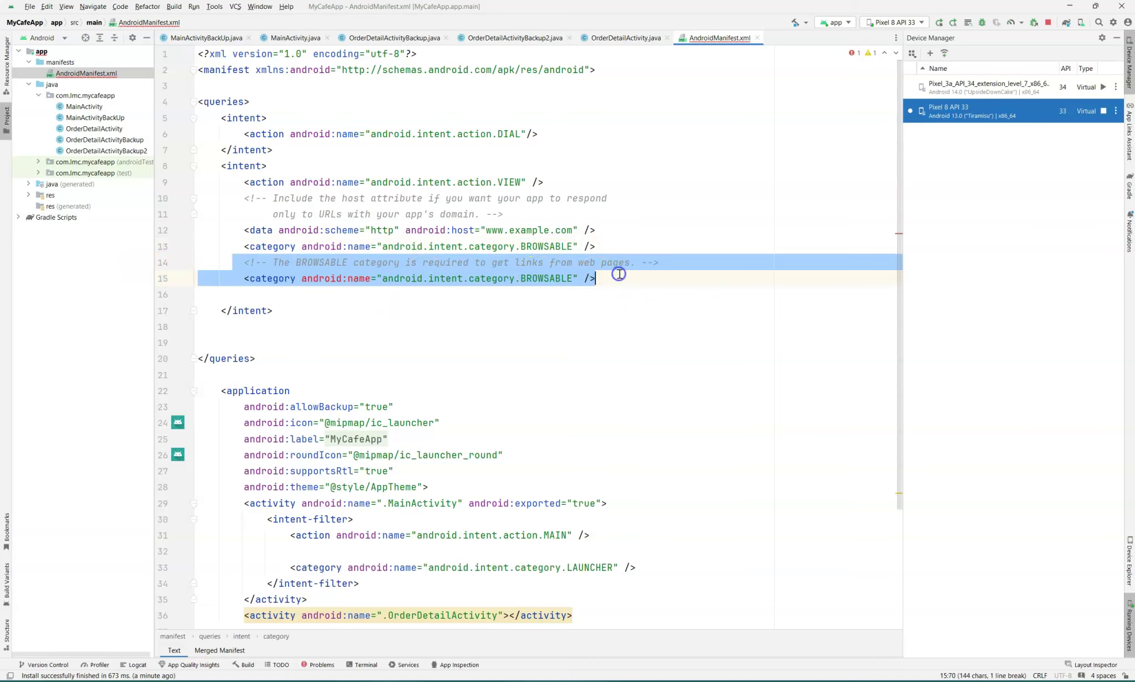
key(Delete)
drag(578, 231, 406, 233)
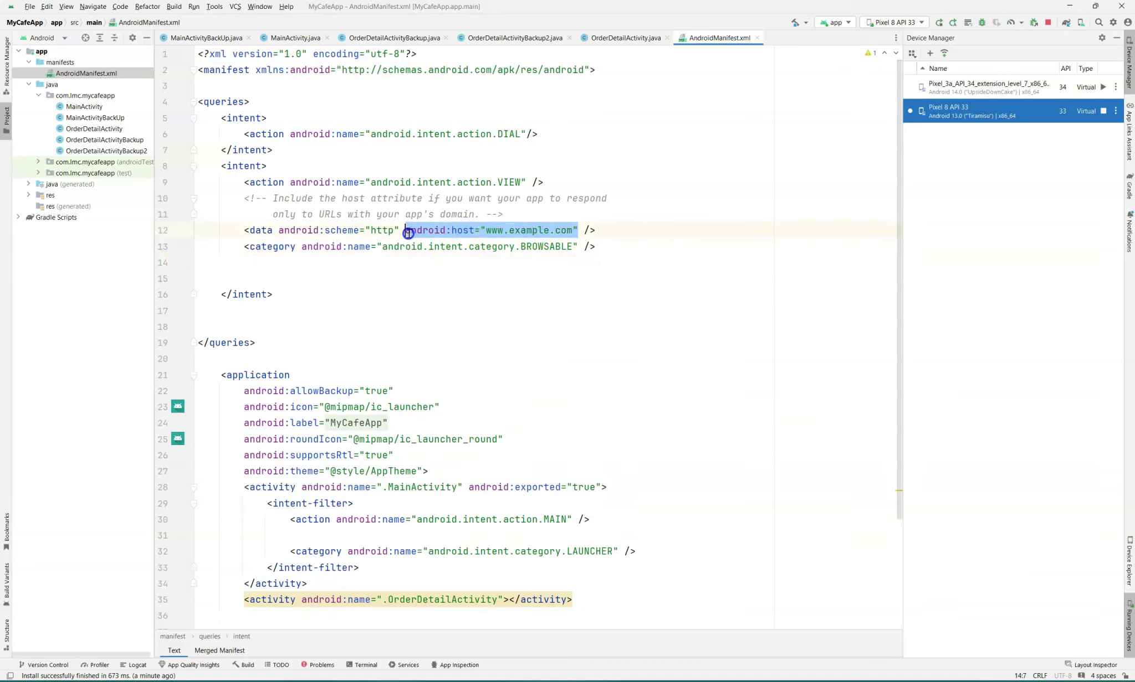
key(Delete)
click(523, 213)
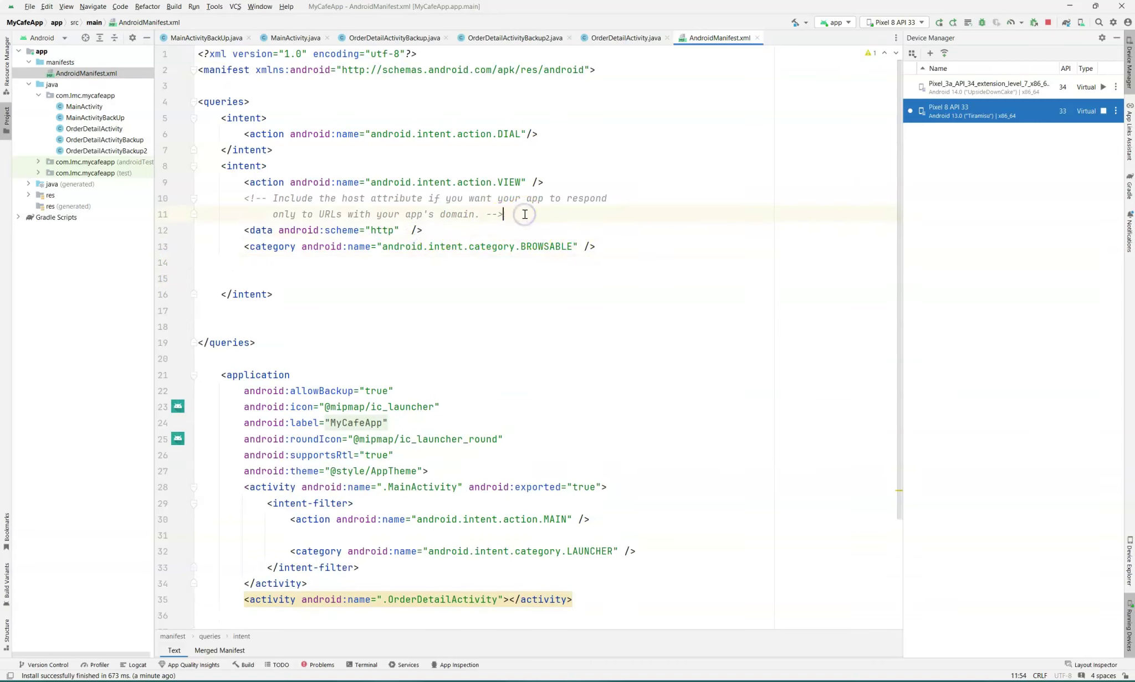
key(Delete)
key(Return)
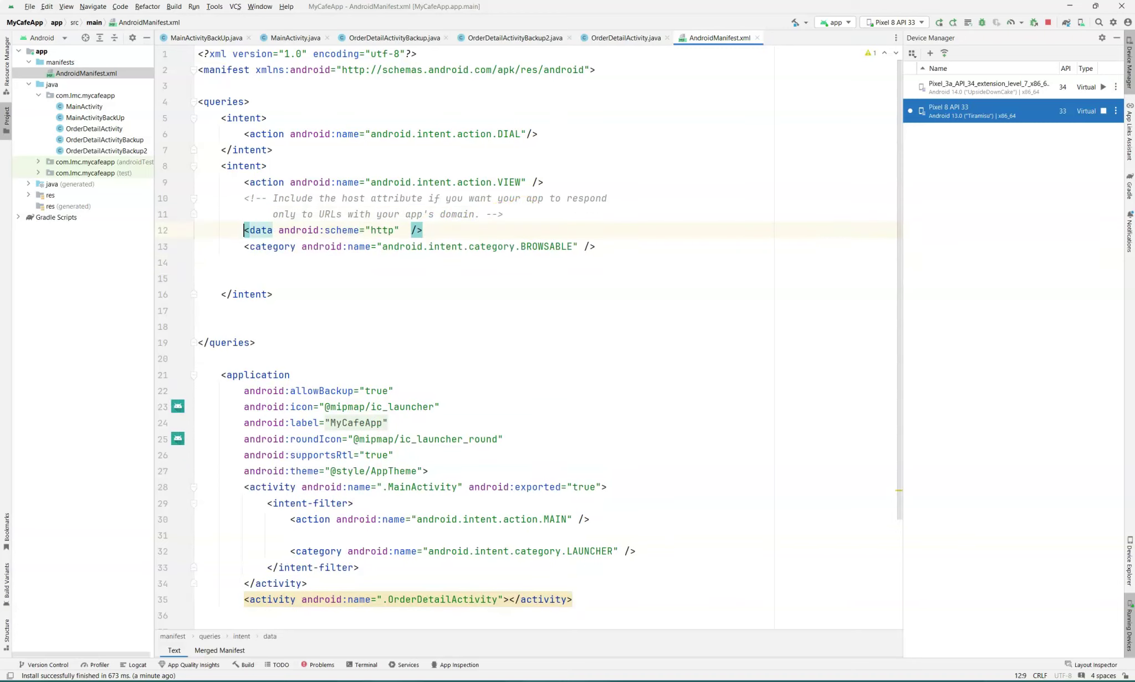
click(939, 23)
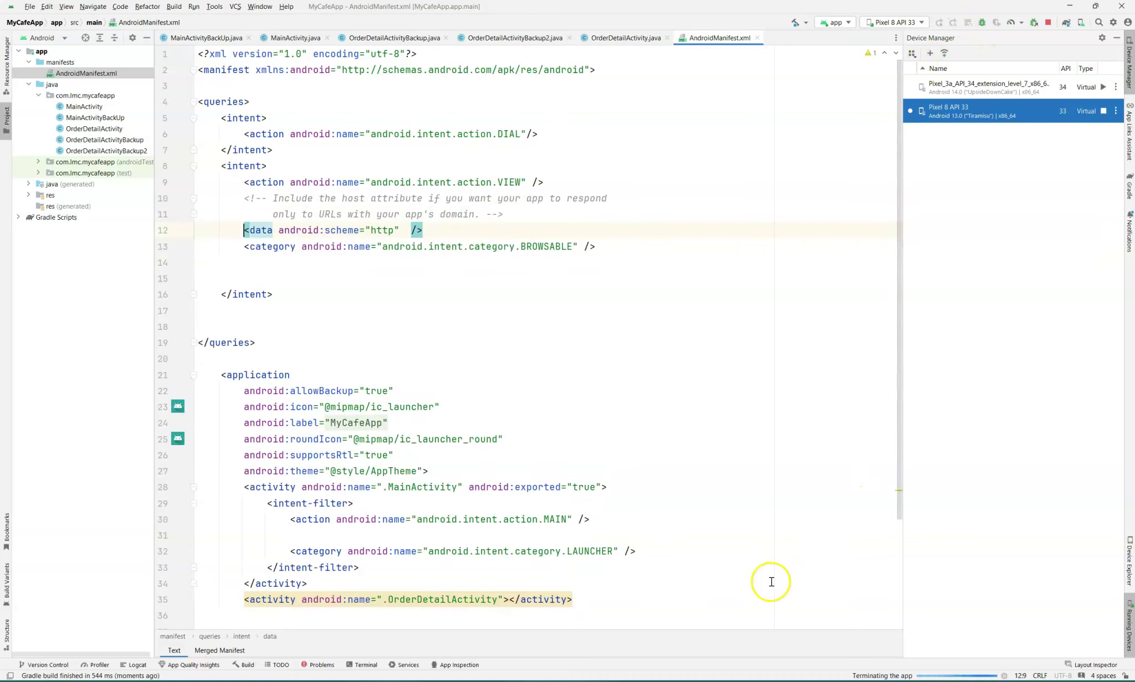
Step: In the emulator, check out and verify the web button opens google.com, then hide the emulator
click(735, 628)
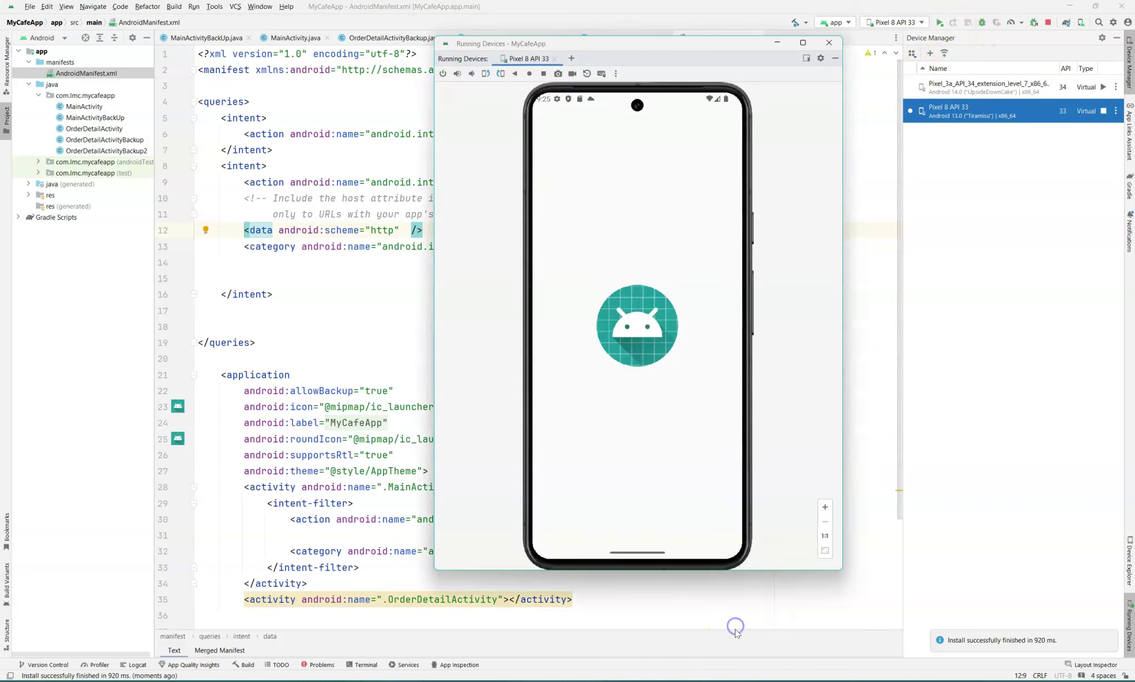
click(636, 530)
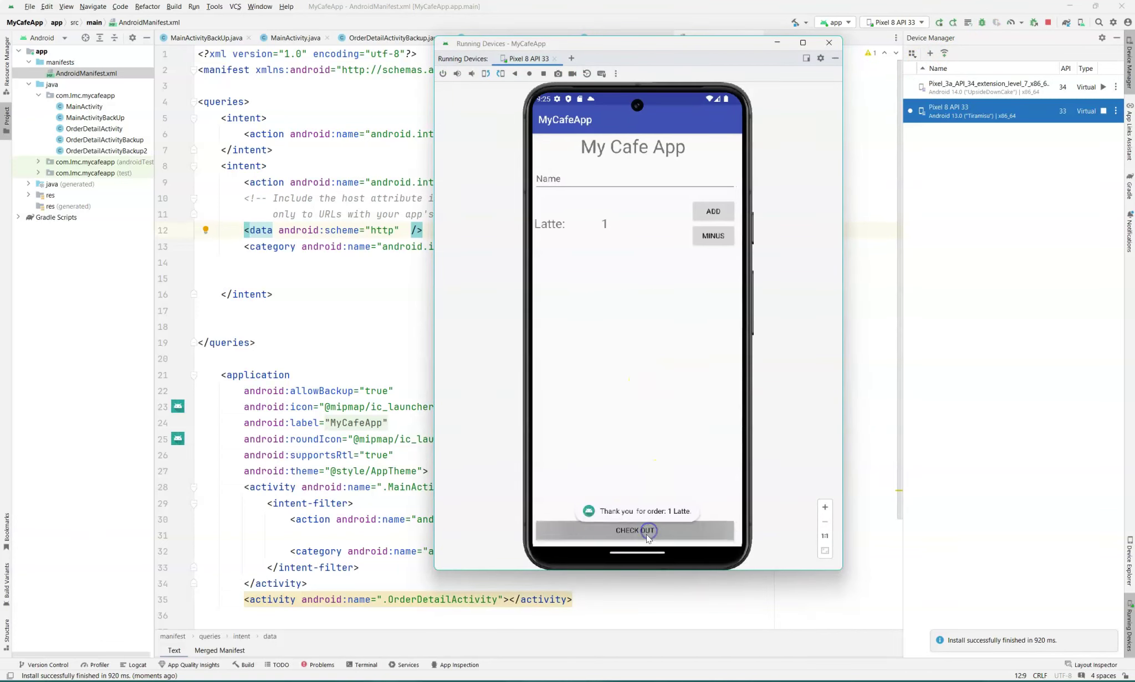
click(636, 532)
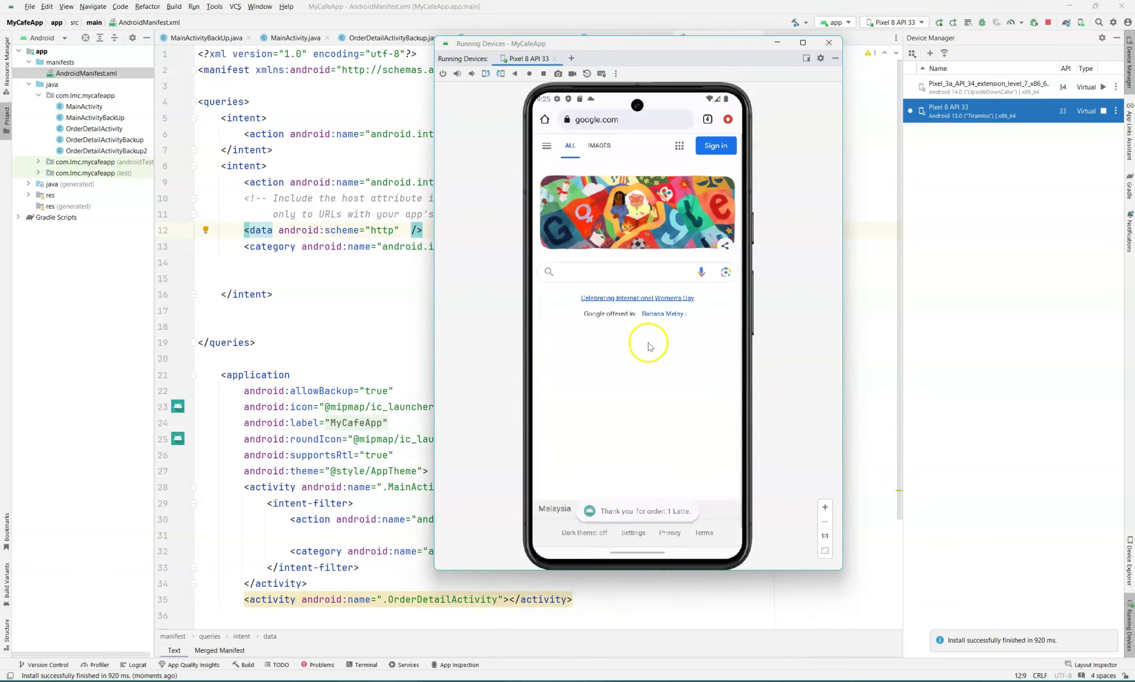
click(321, 273)
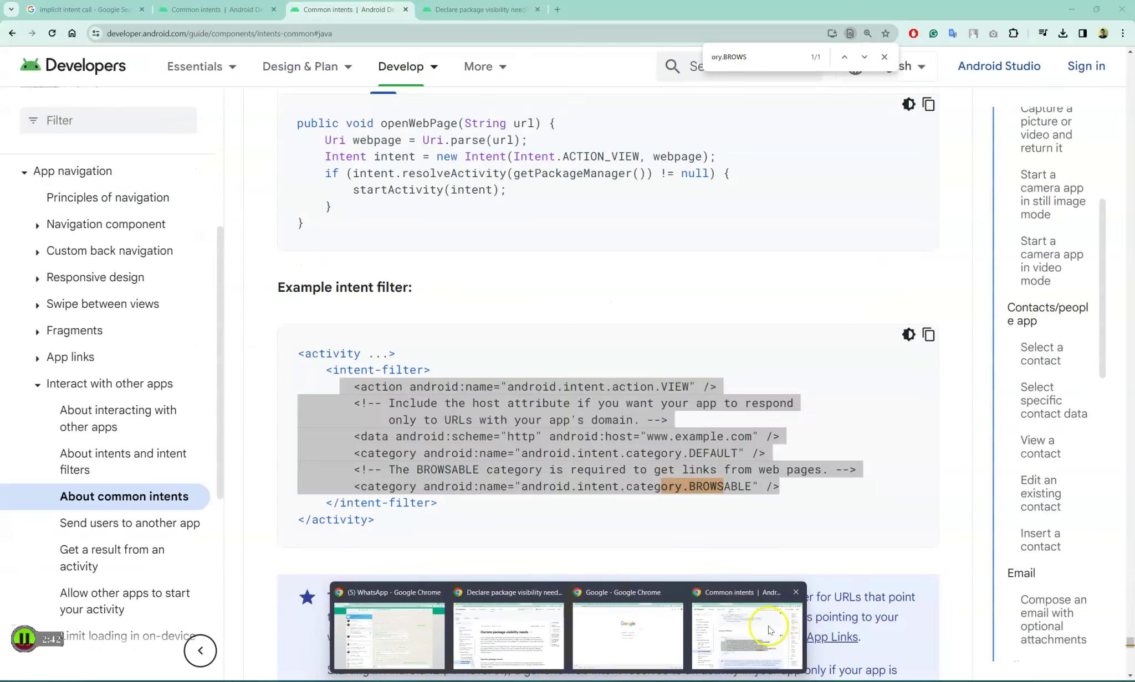
Step: In the Email section, select the compose example filter's SENDTO, mailto data and DEFAULT lines
click(772, 627)
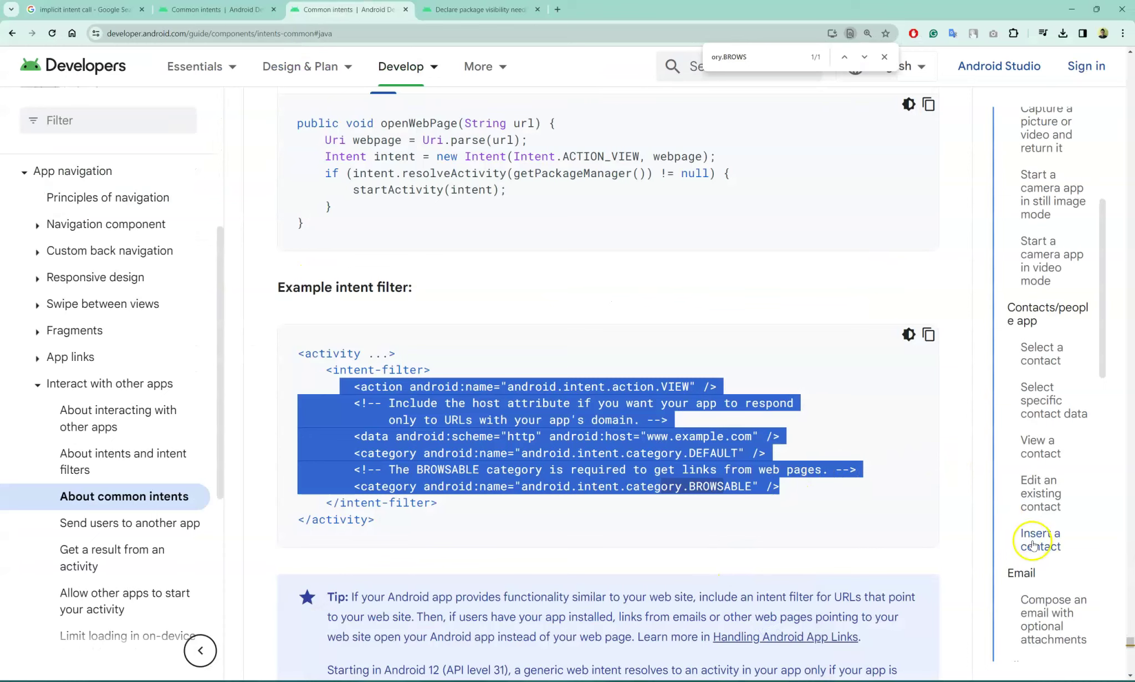
click(1044, 612)
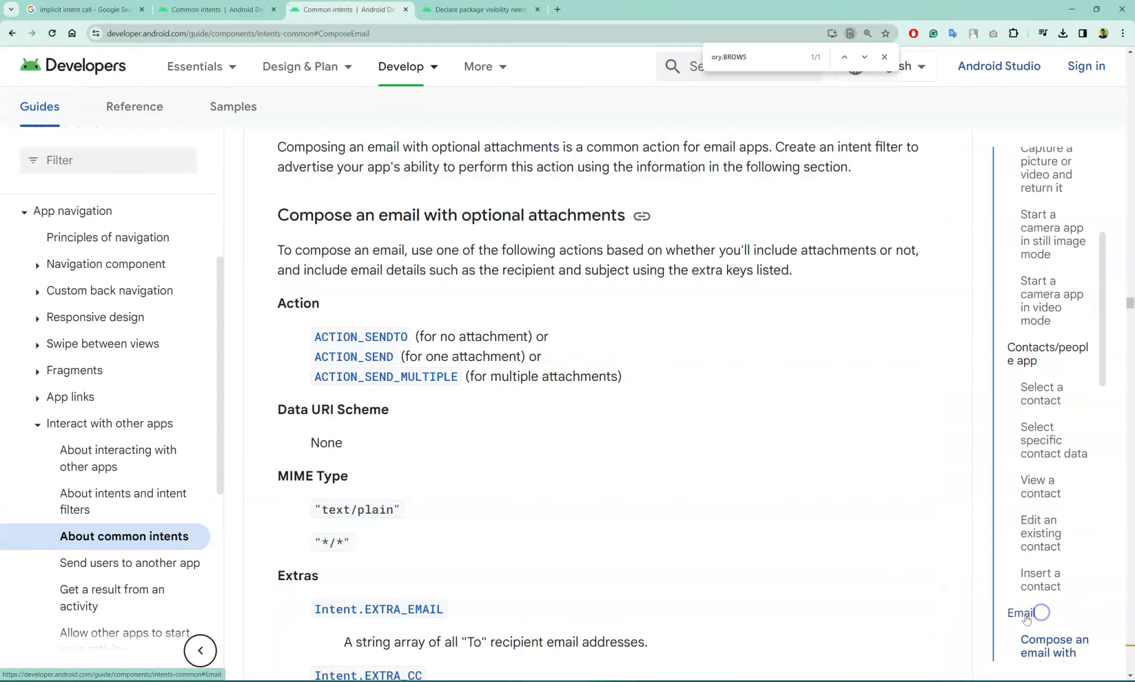
scroll(719, 442, down, 5)
scroll(718, 442, down, 5)
scroll(718, 441, down, 5)
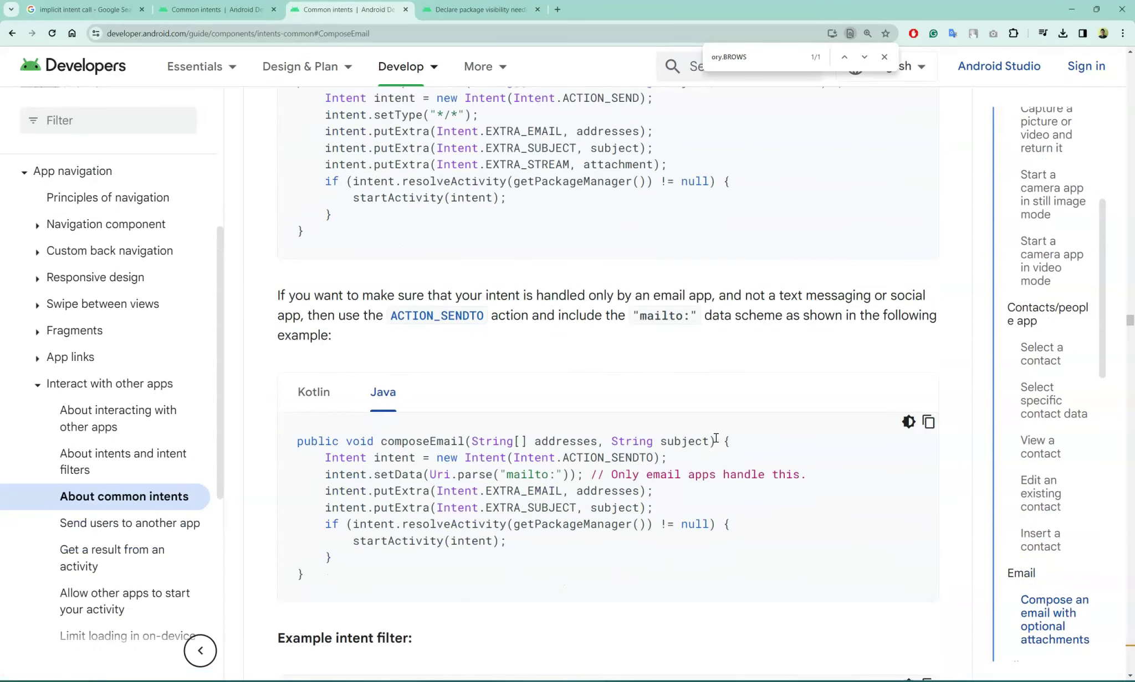
scroll(718, 442, down, 3)
scroll(717, 441, down, 3)
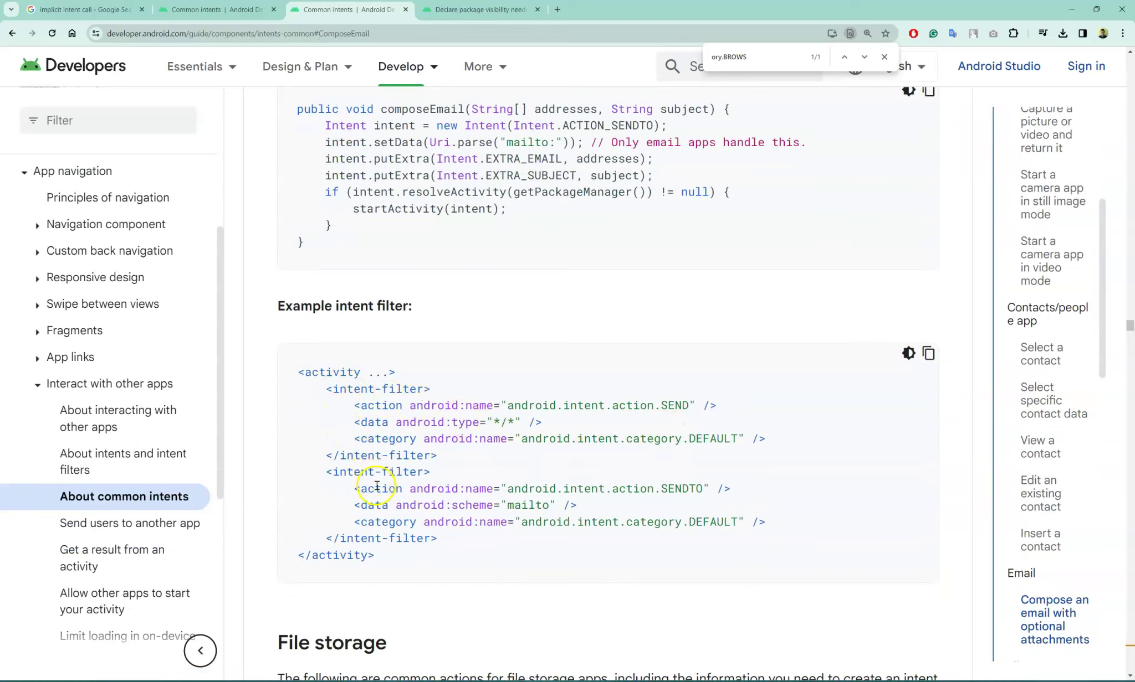
mouse_move(354, 488)
mouse_down()
mouse_move(657, 532)
mouse_move(773, 521)
mouse_up()
key(ctrl+c)
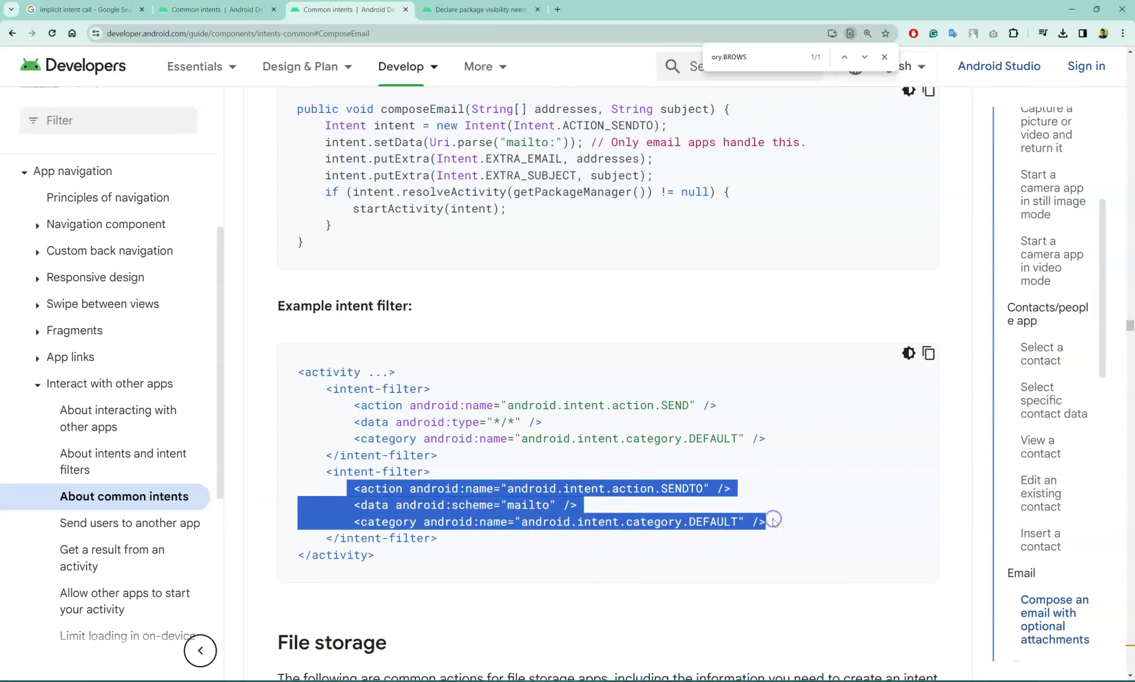
Step: Add a SENDTO intent with mailto scheme and DEFAULT category below the second intent, then rerun the app
click(685, 643)
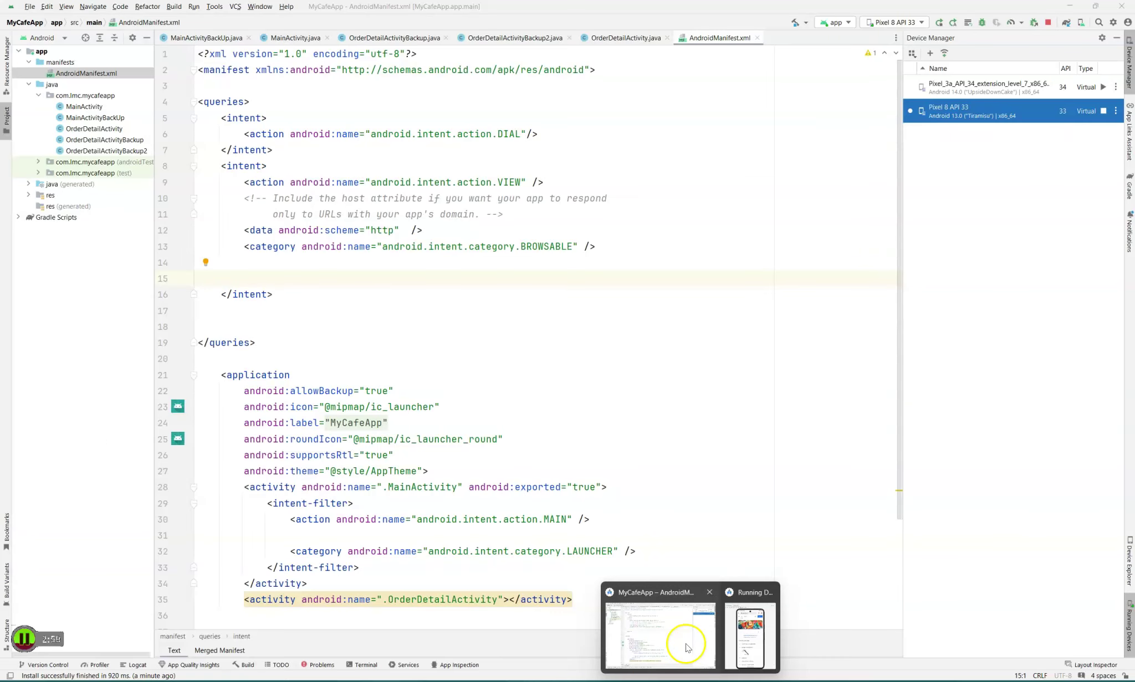
click(462, 263)
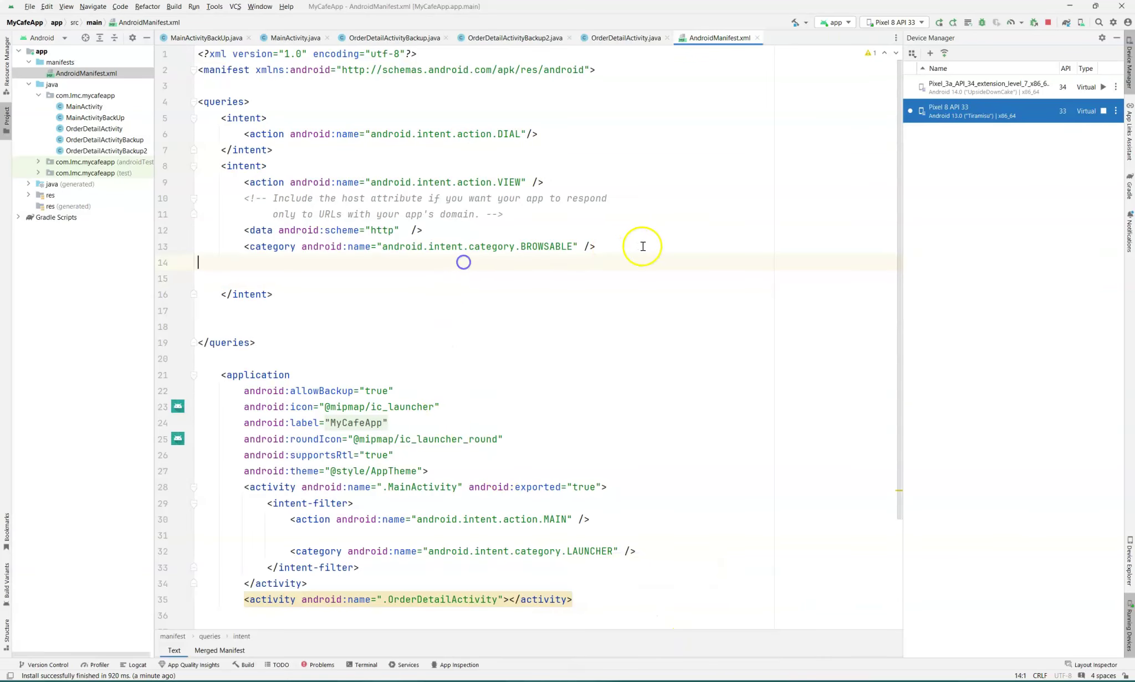
key(BackSpace)
key(Delete)
key(Delete)
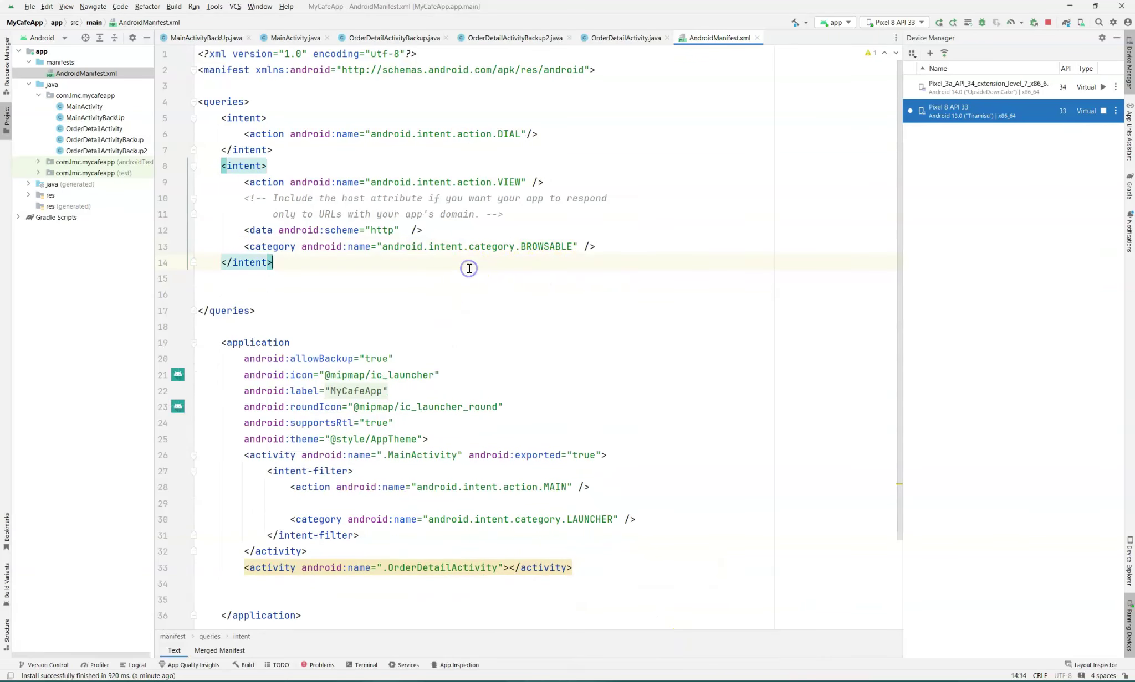
key(Return)
text(<intent)
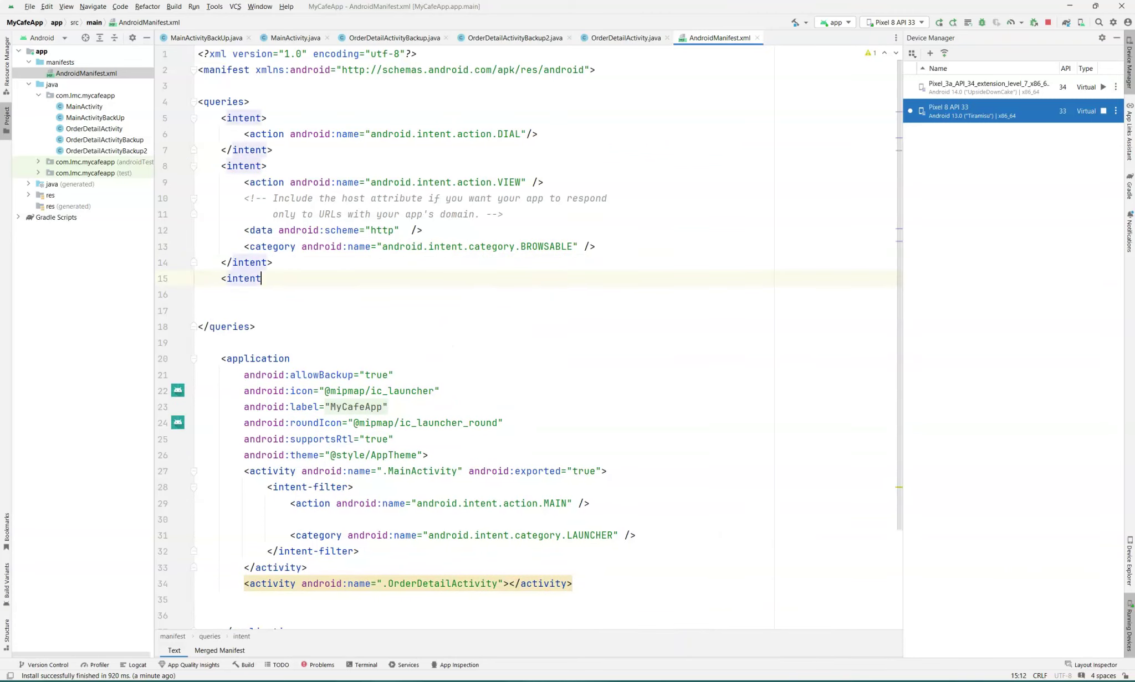
text(>)
key(Return)
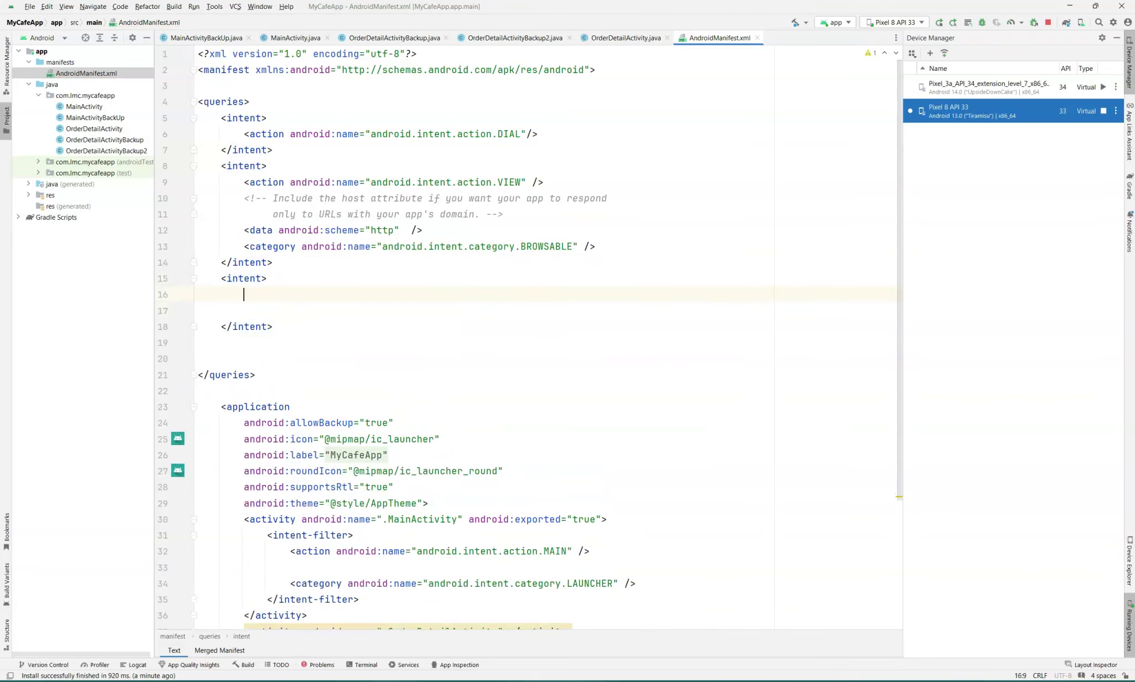
key(ctrl+v)
key(Delete)
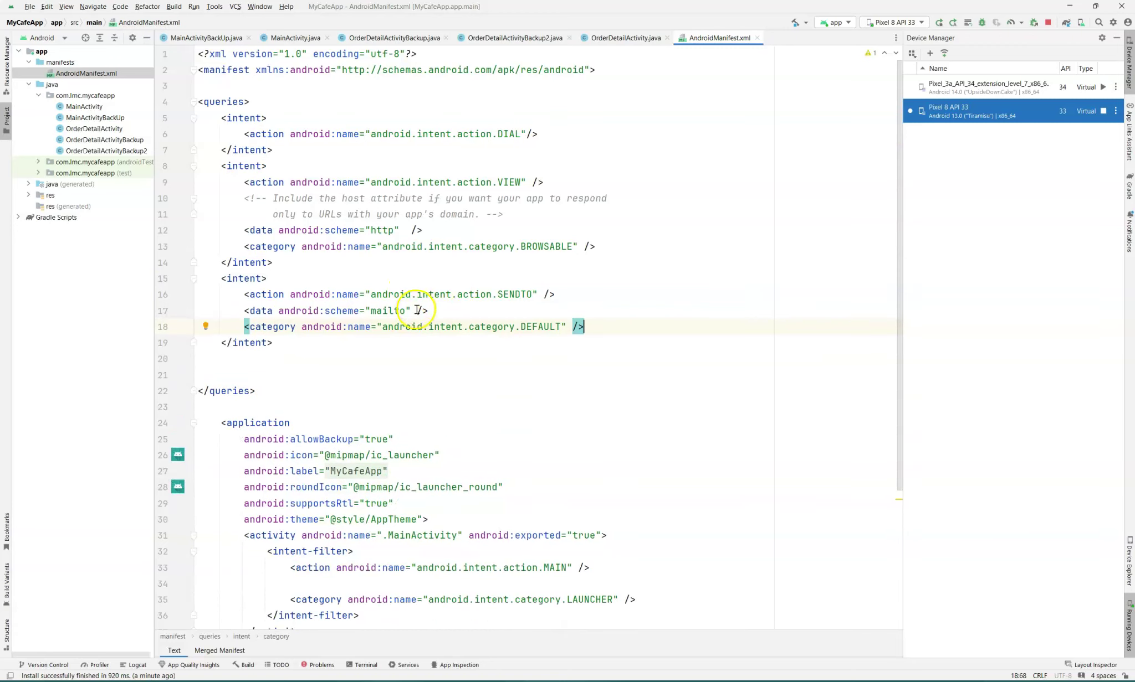
click(940, 22)
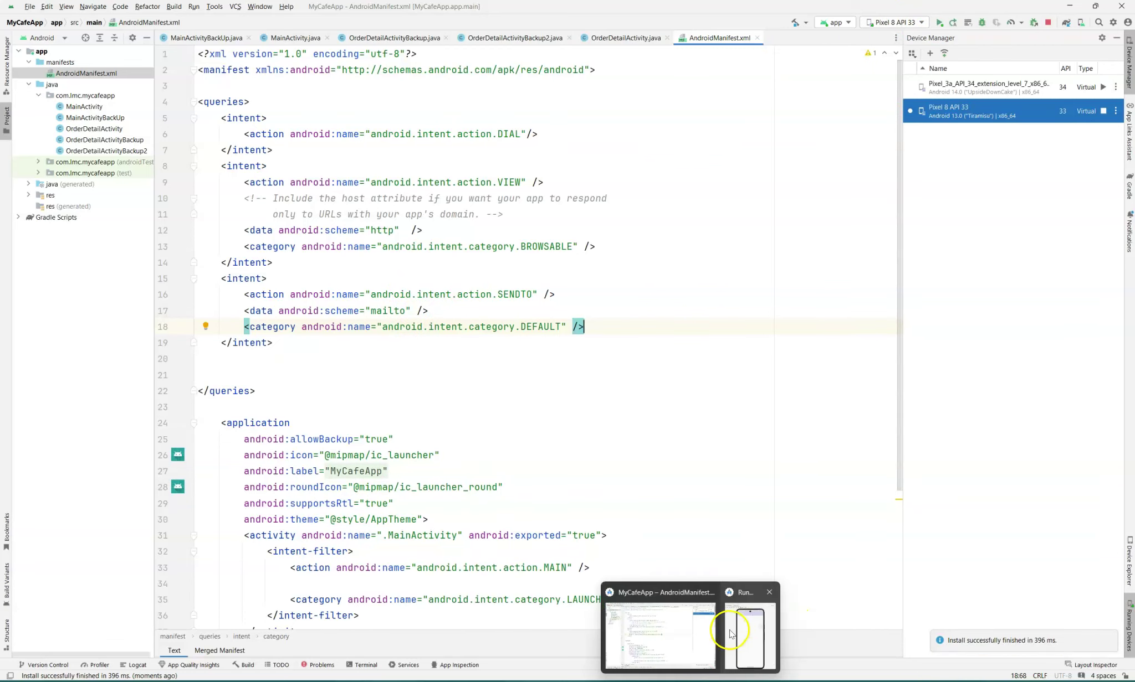
Step: In the emulator, check out the order and send the order email via Gmail just once
click(735, 627)
click(701, 530)
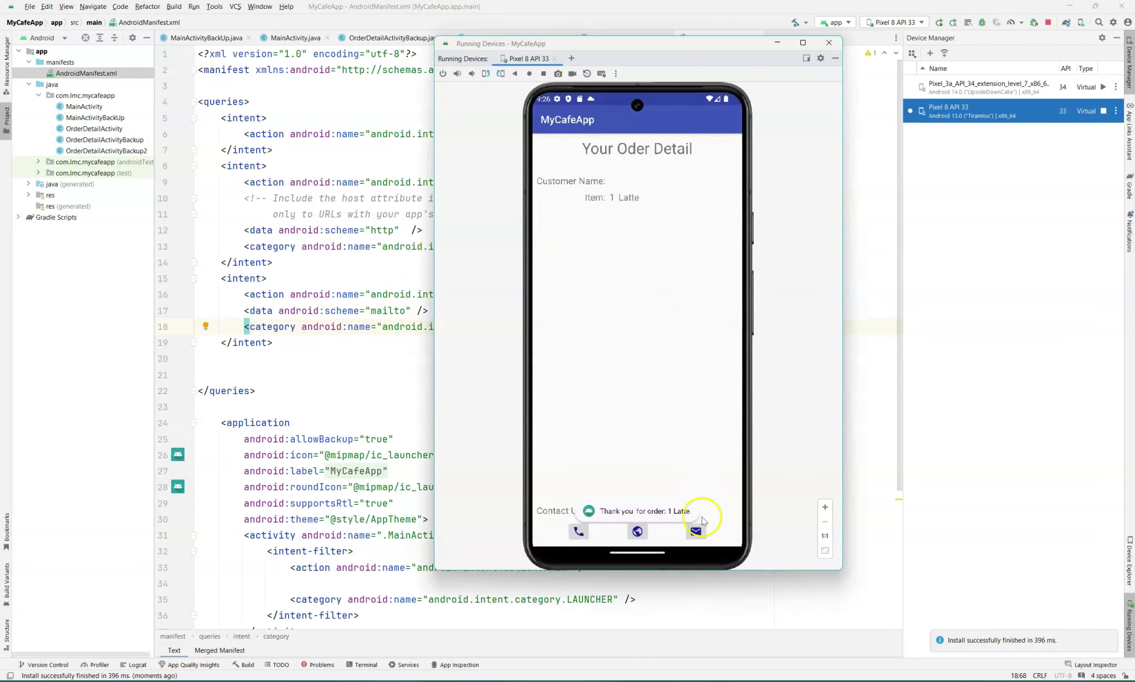
click(702, 525)
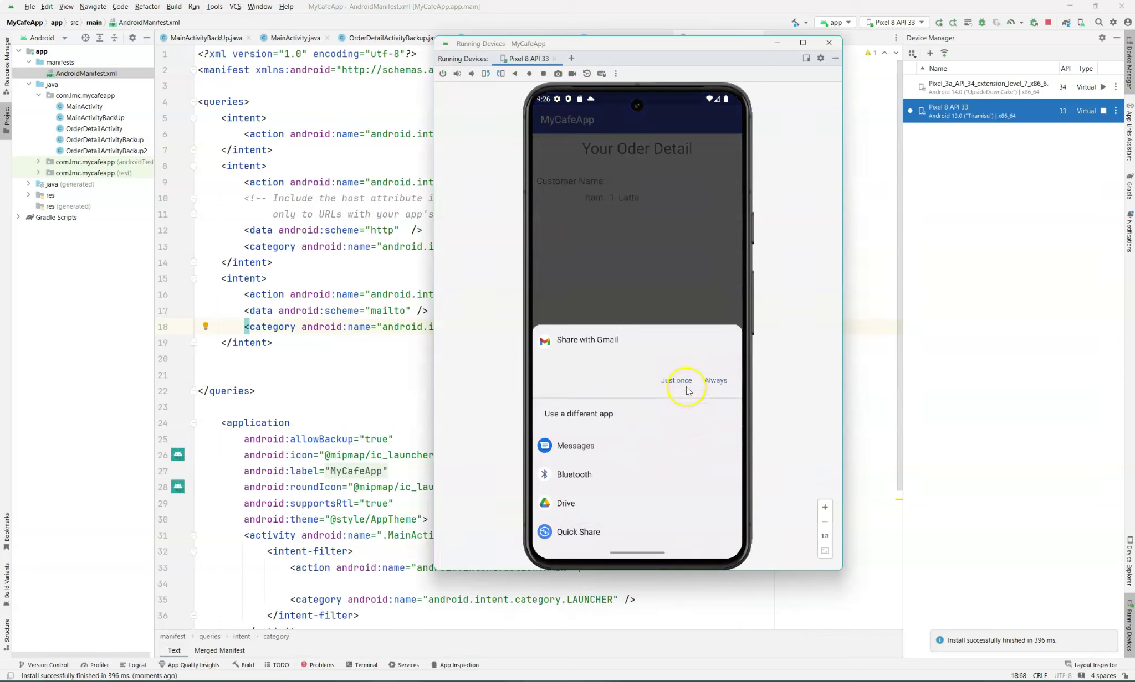
click(677, 380)
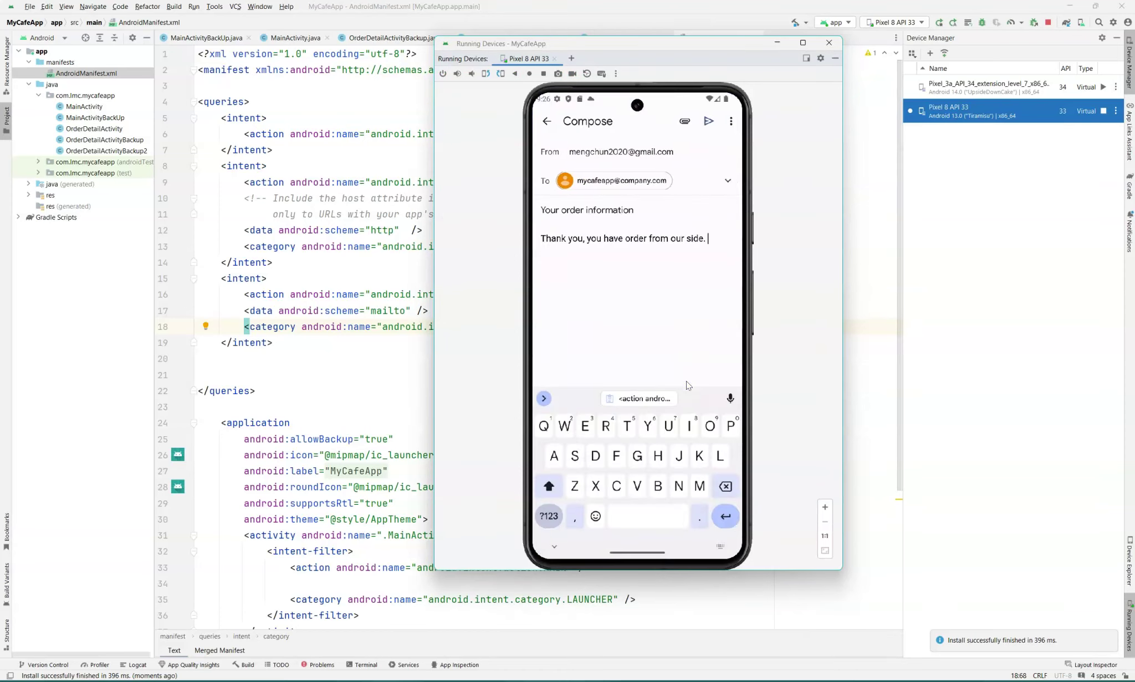
Step: Back in the manifest, delete the empty line 20 below the mailto intent
click(393, 346)
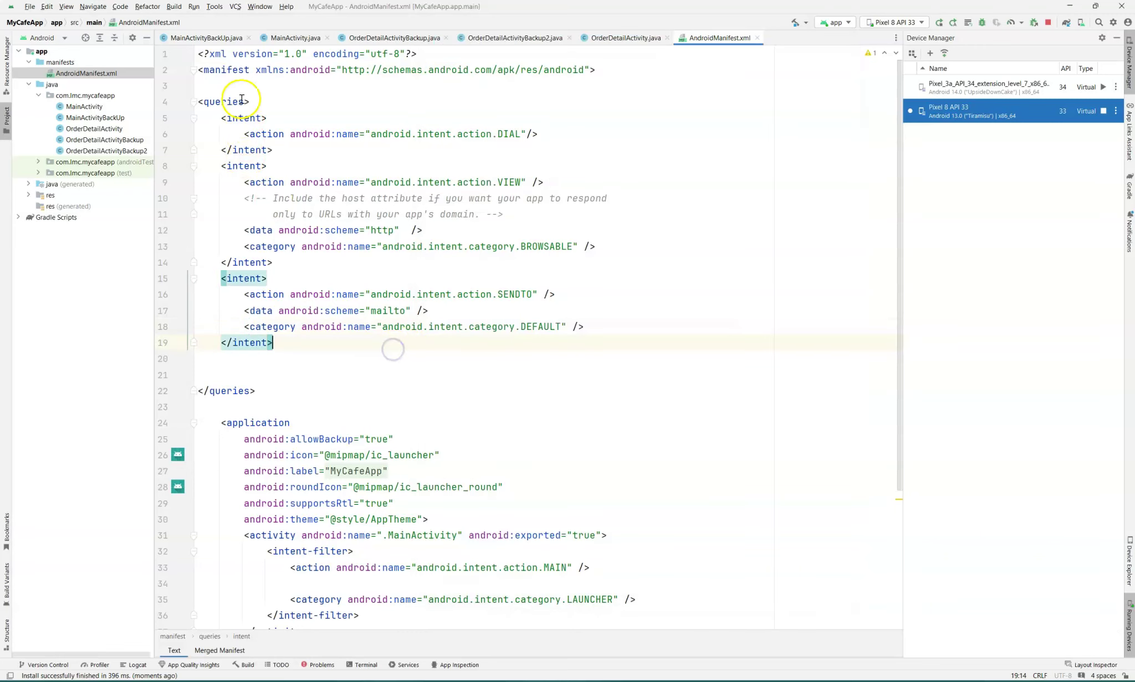
click(306, 363)
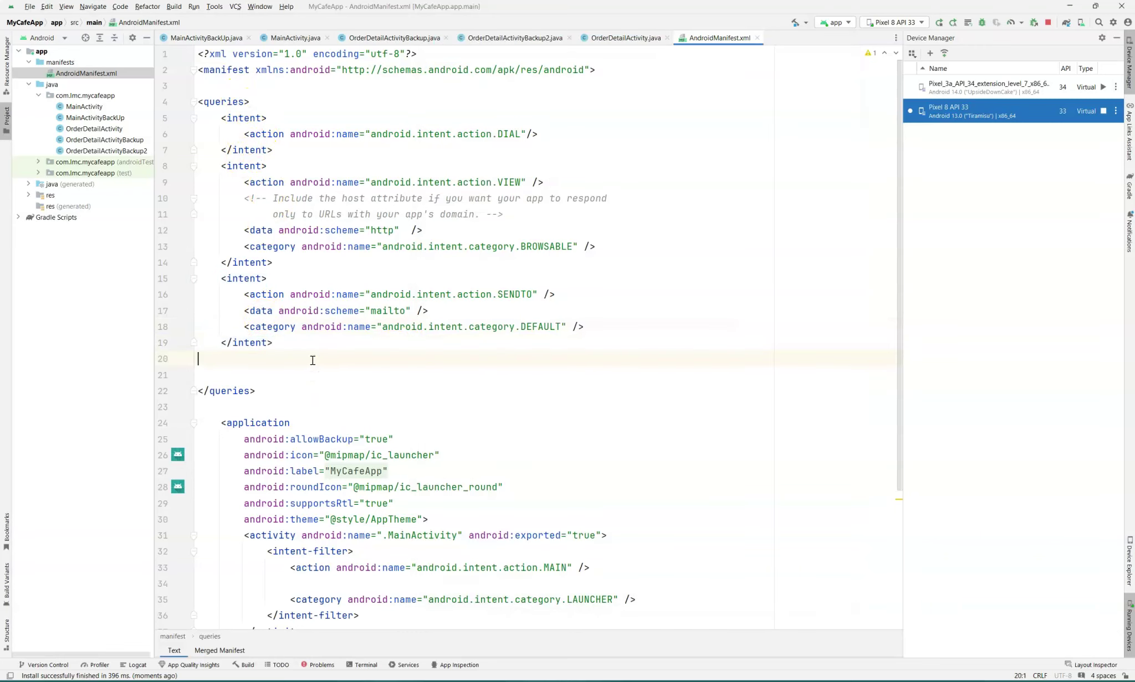
key(Delete)
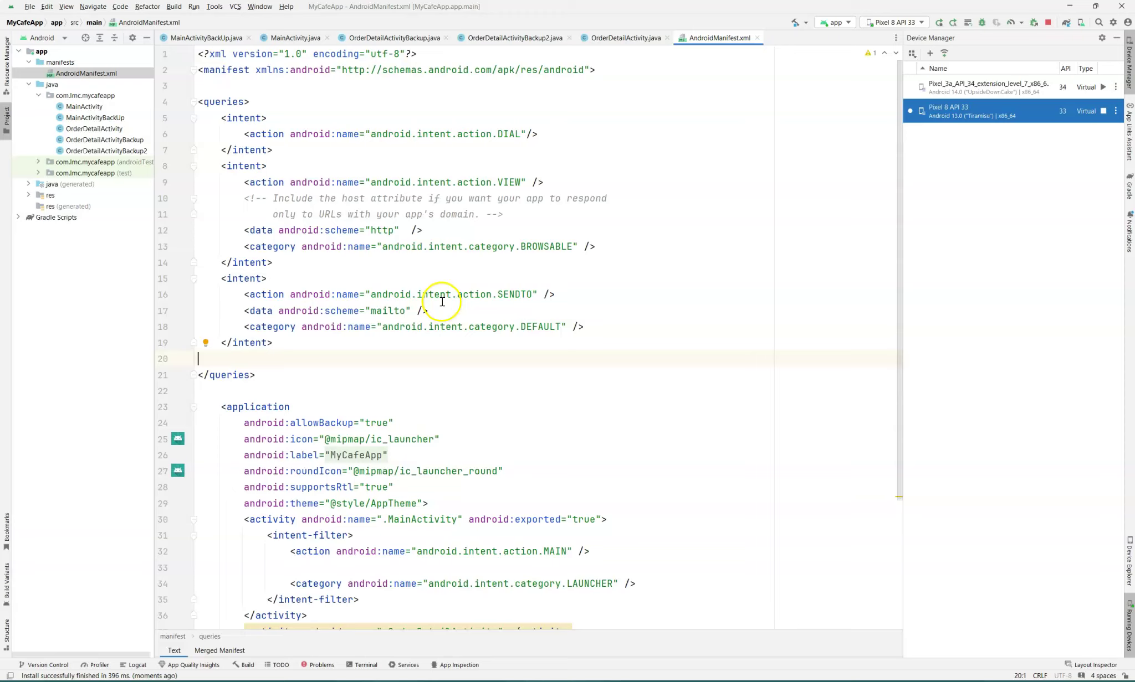